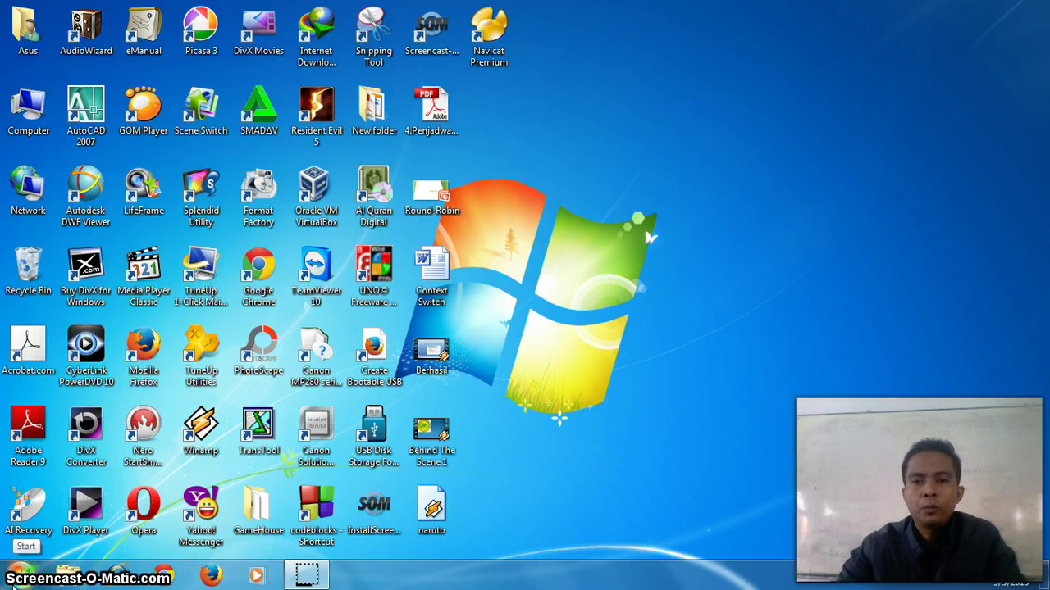
Launch Isllamm_Soft and log in with the manager's user name and account password.
left_click(14, 584)
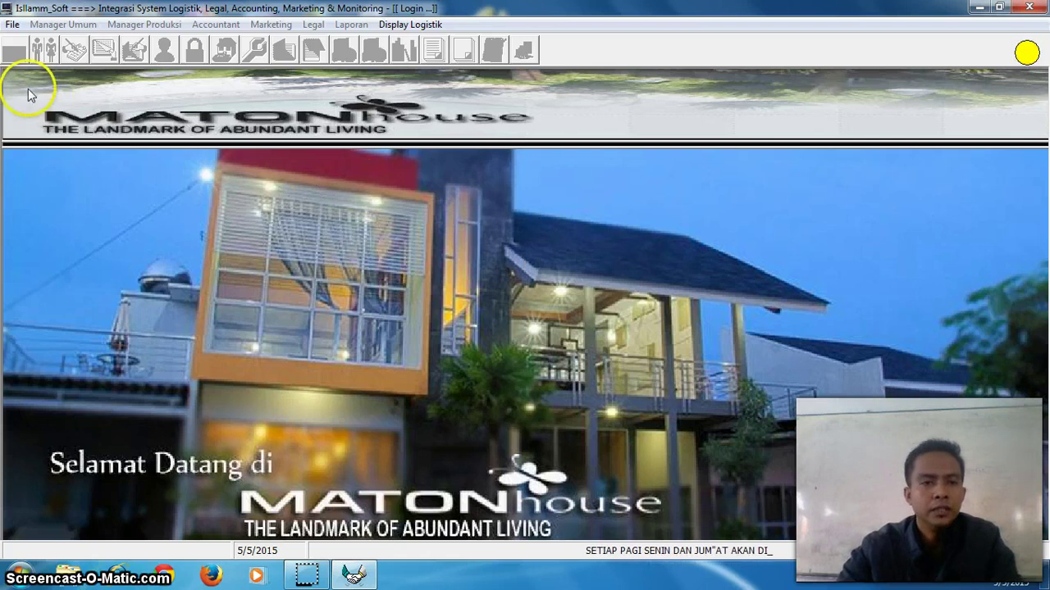
left_click(13, 25)
left_click(18, 43)
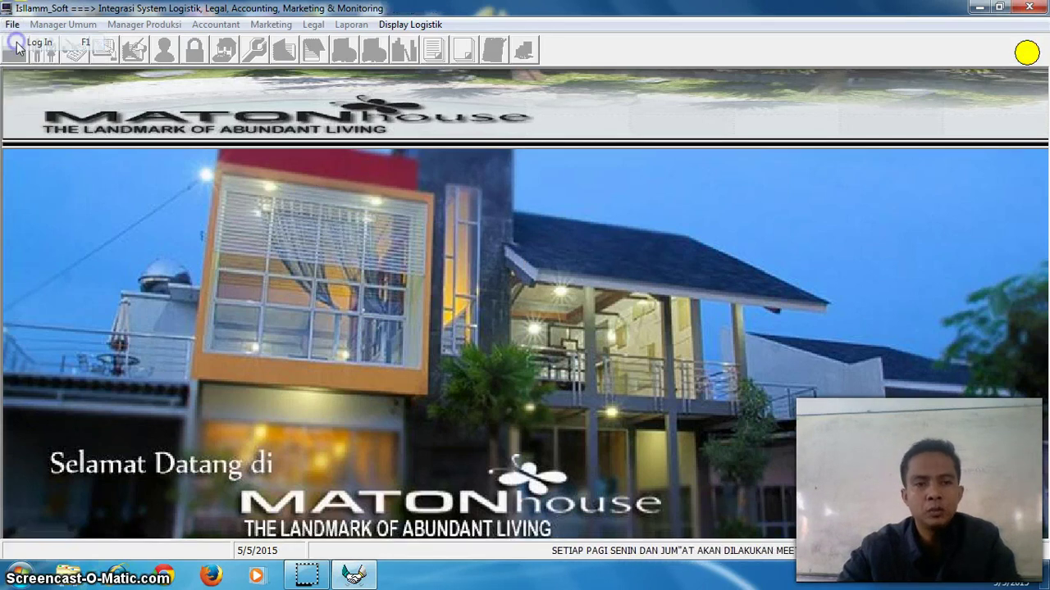
type("NAVI")
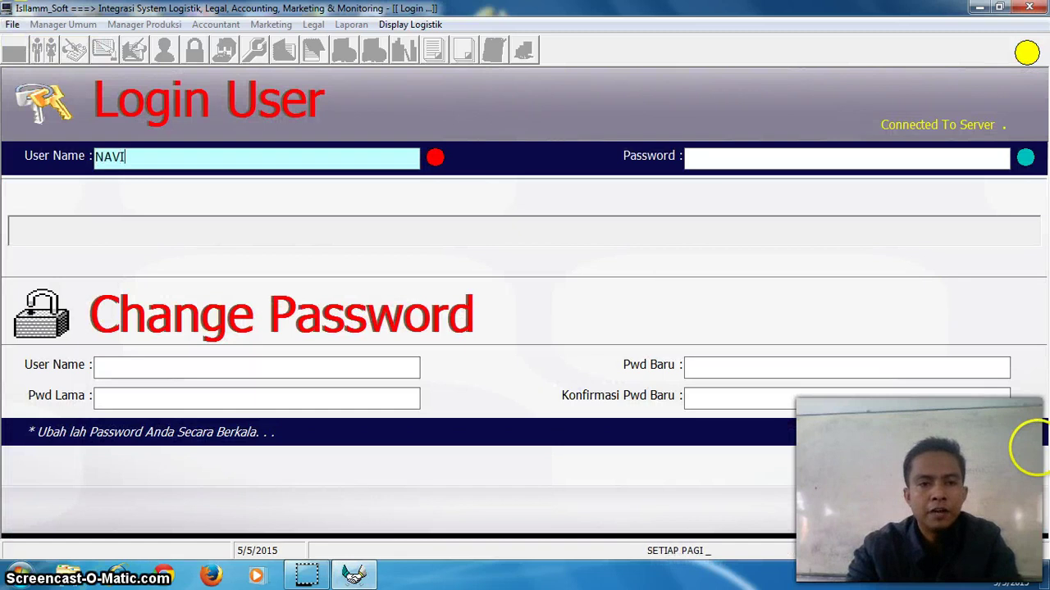
key("Return")
type("*")
key("Return")
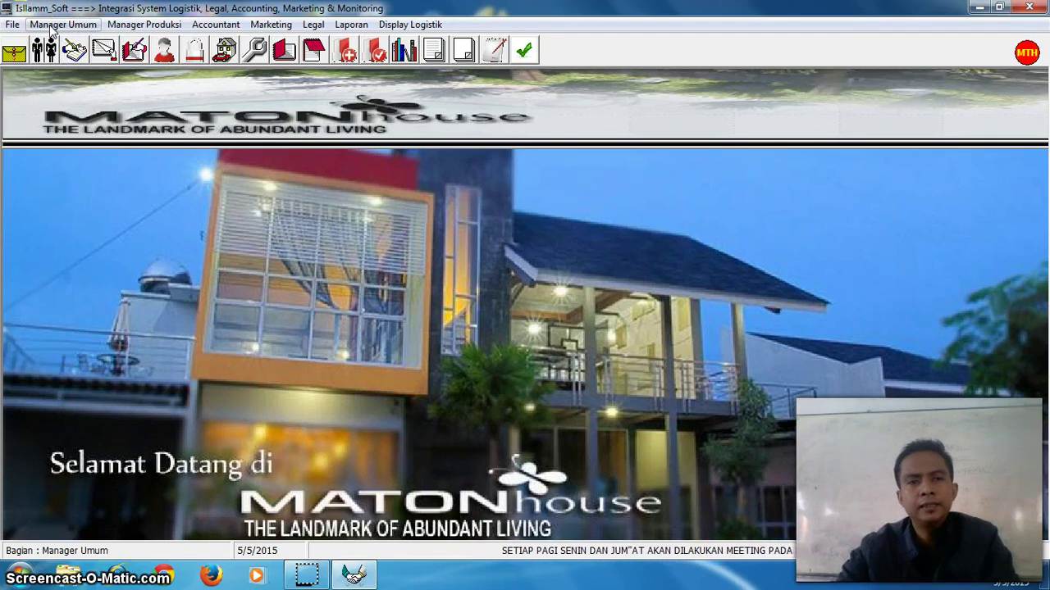
Open the user data list from the general manager's special functions.
left_click(52, 27)
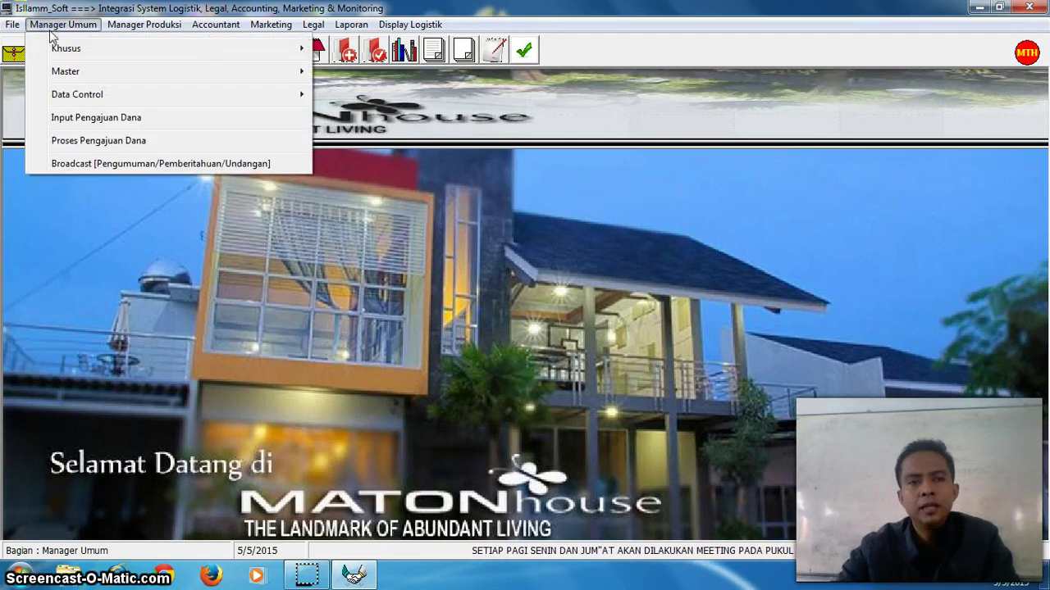
left_click(56, 48)
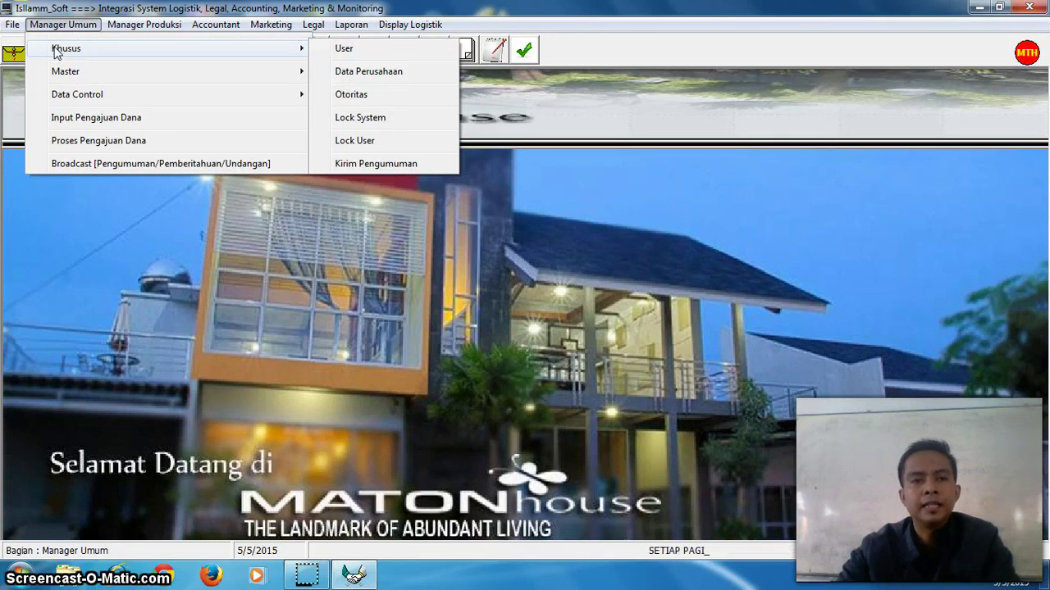
left_click(340, 49)
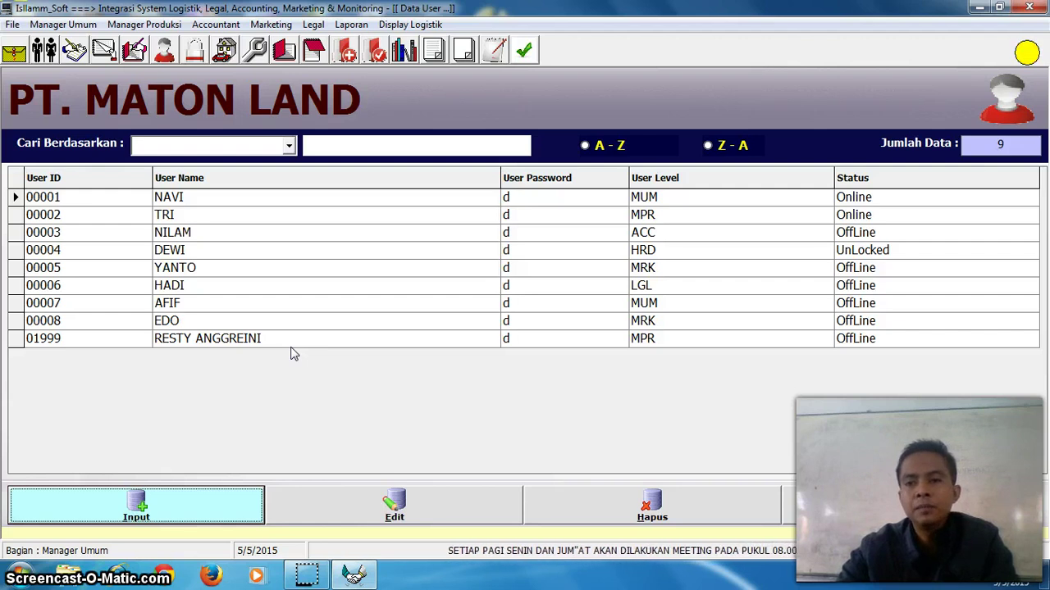
Start a new user record, enter the next free user ID and pick the new user's name.
left_click(119, 495)
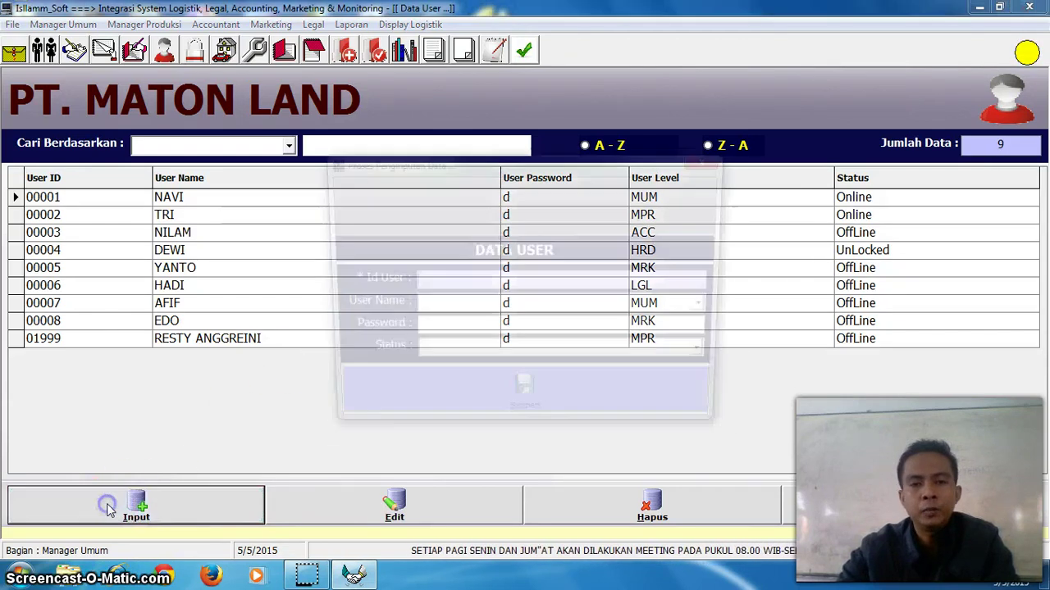
left_click(409, 349)
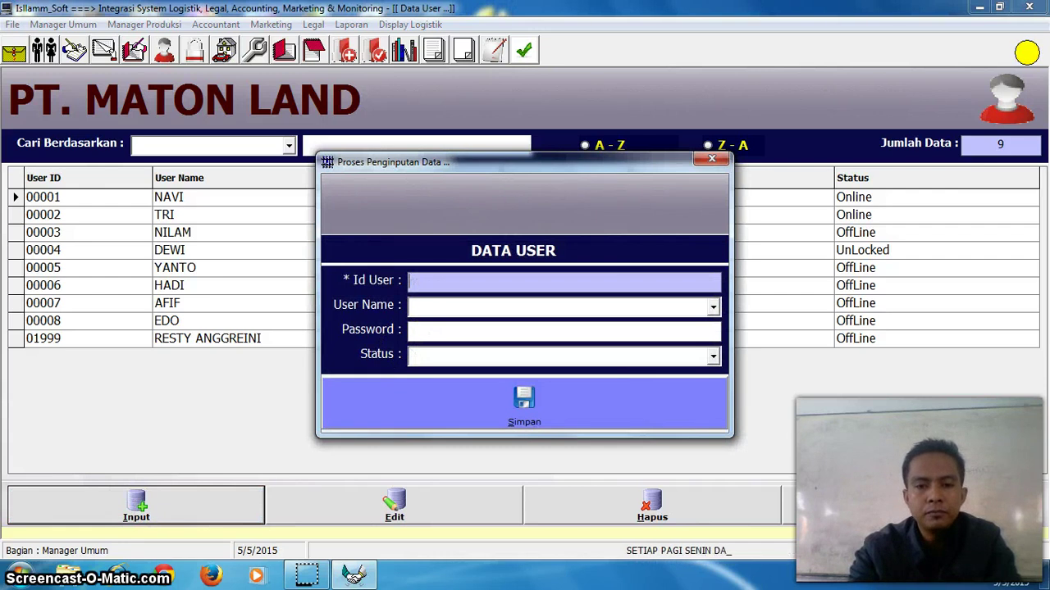
type("00009")
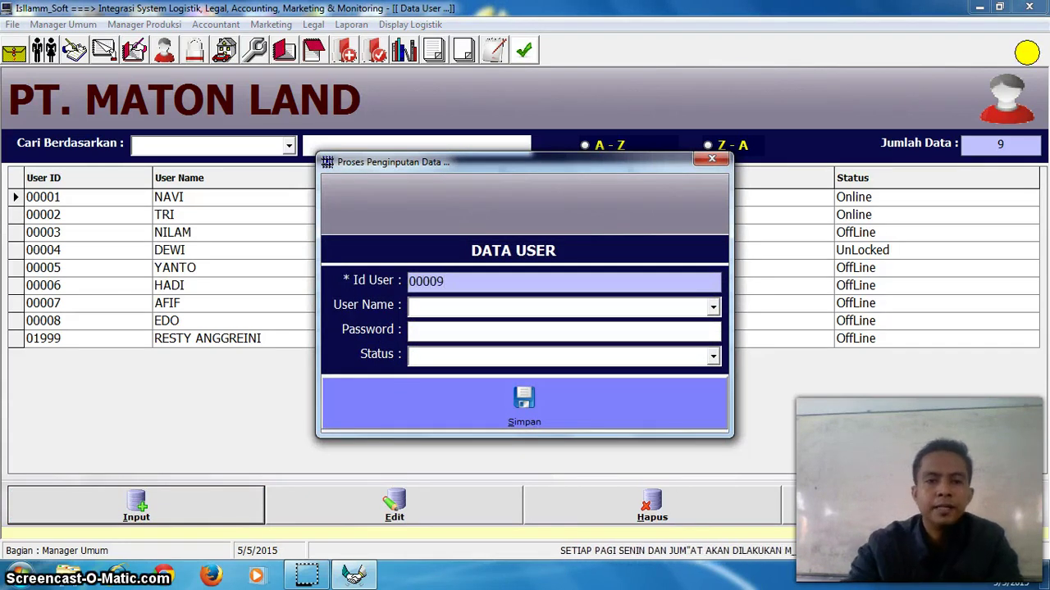
key("Tab")
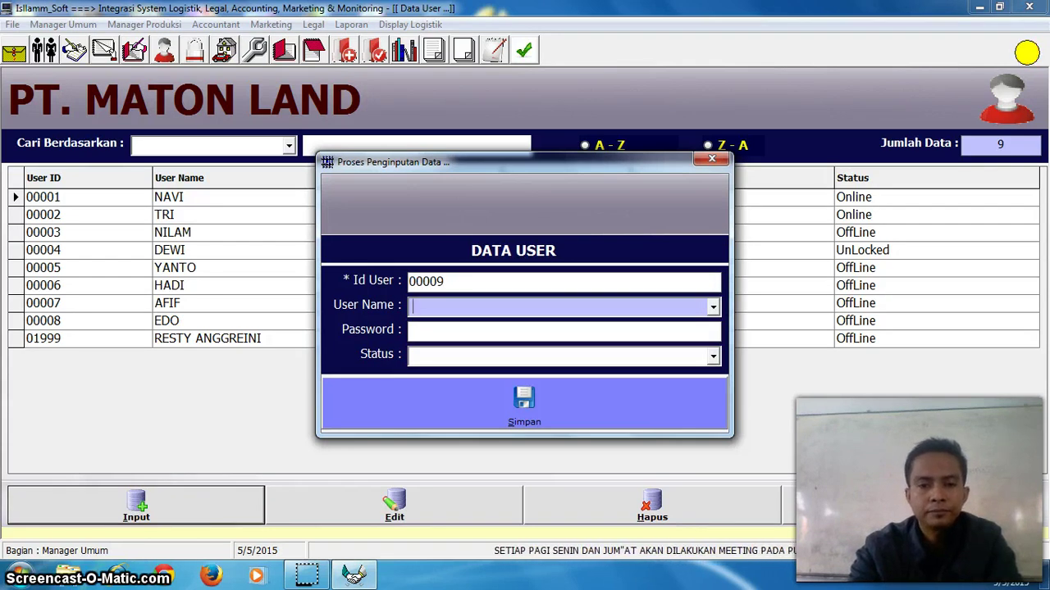
left_click(712, 306)
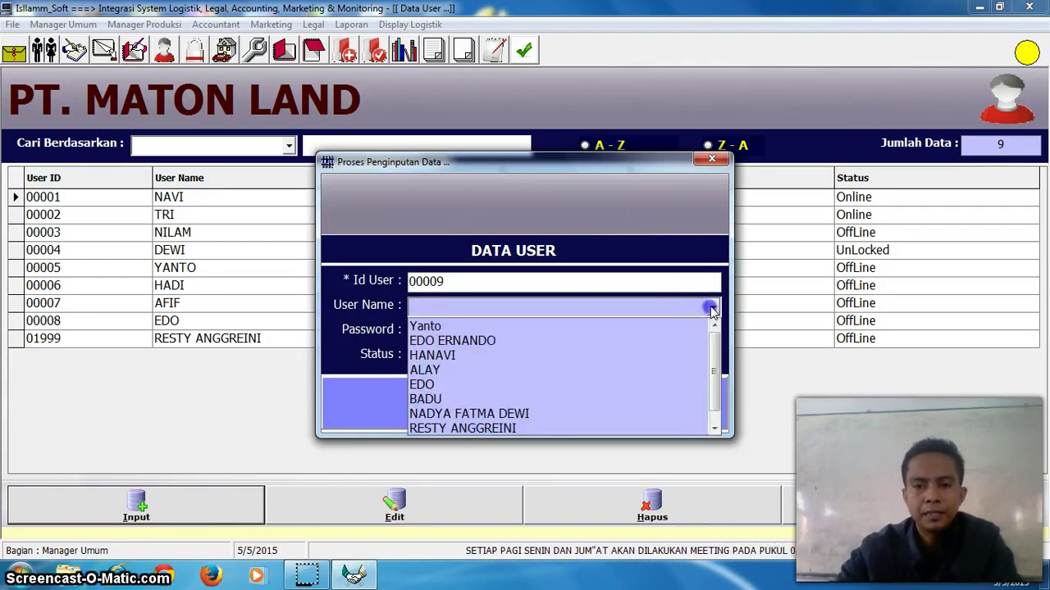
scroll(623, 369, "down", 1)
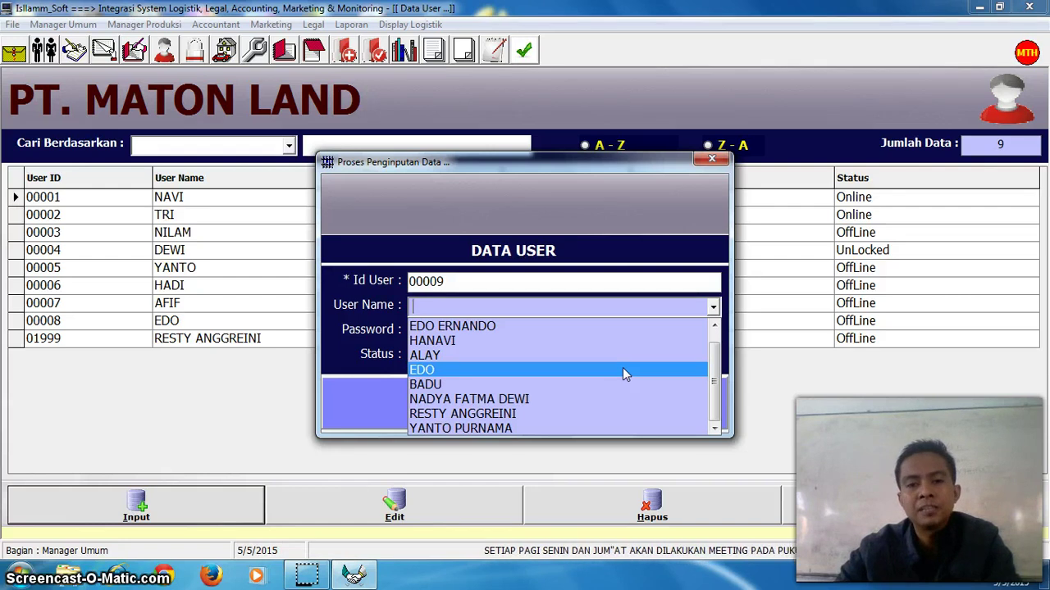
left_click(611, 386)
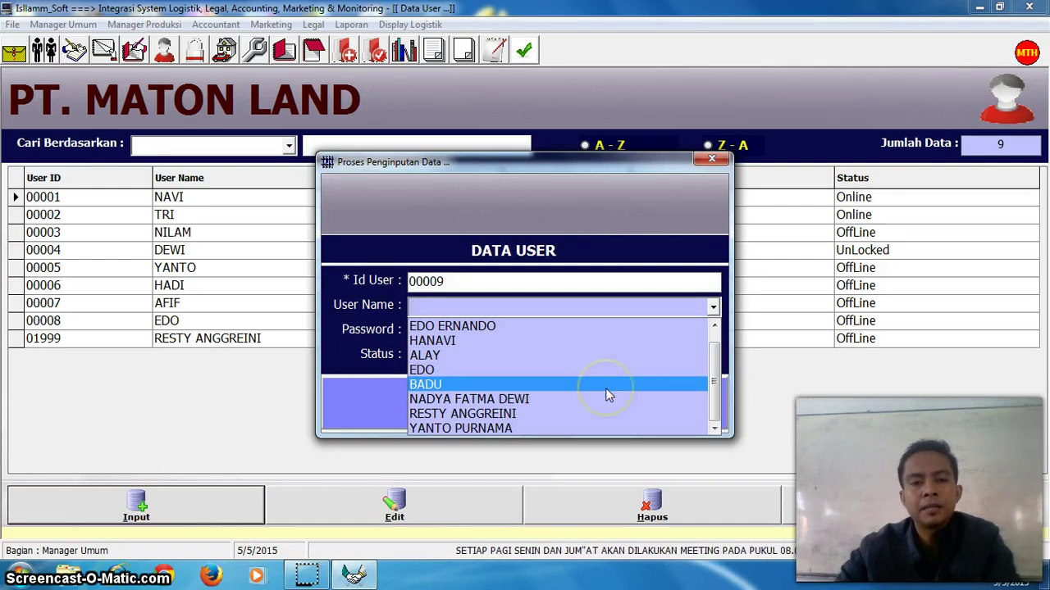
left_click(605, 394)
Enter the new user's password, set the status to MPR, save the record and close the entry form.
left_click(628, 331)
type("1")
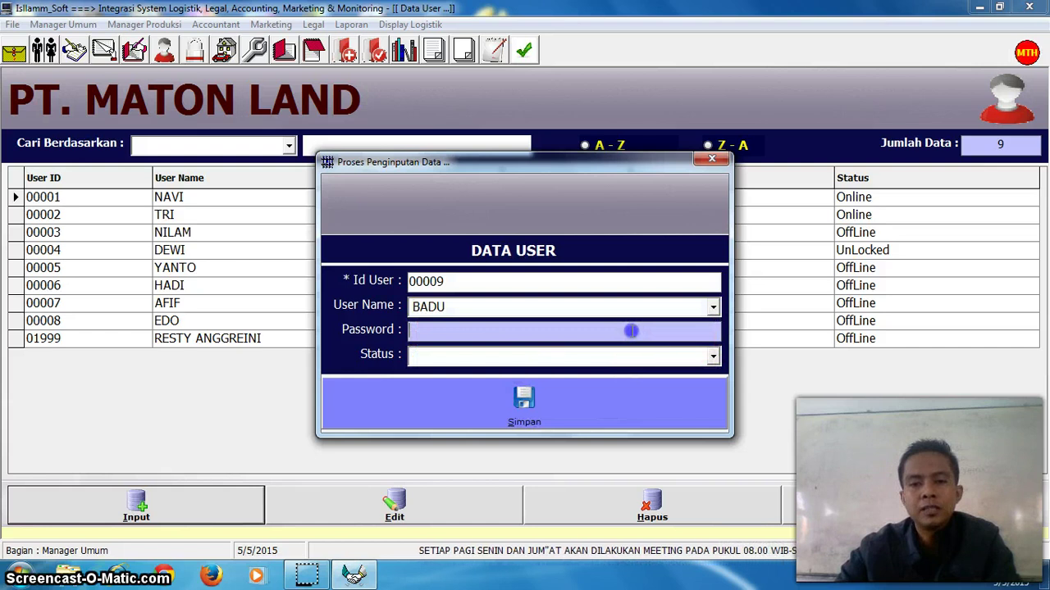
left_click(712, 359)
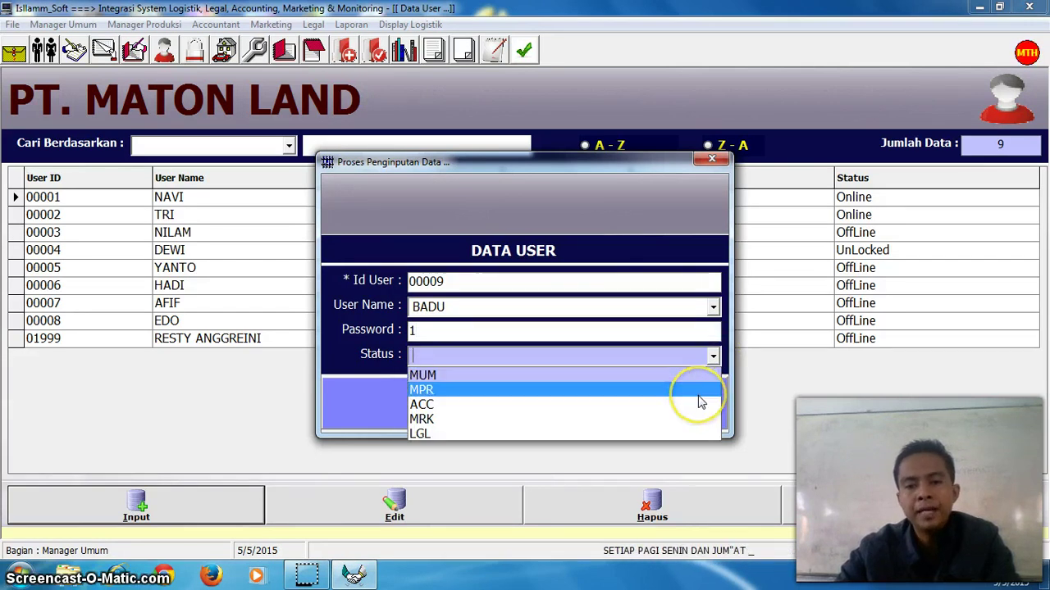
left_click(675, 407)
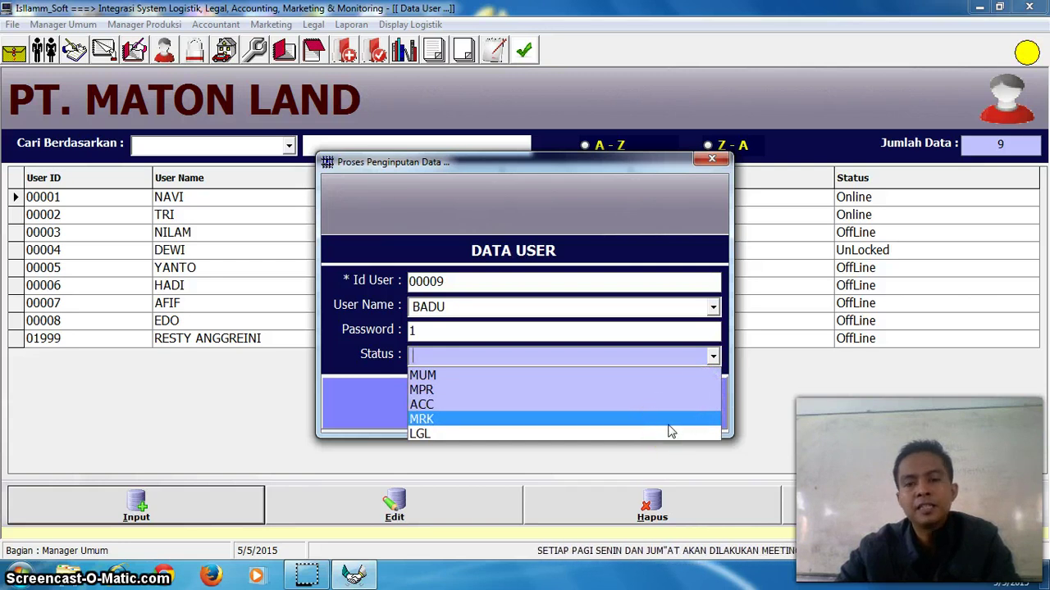
left_click(661, 438)
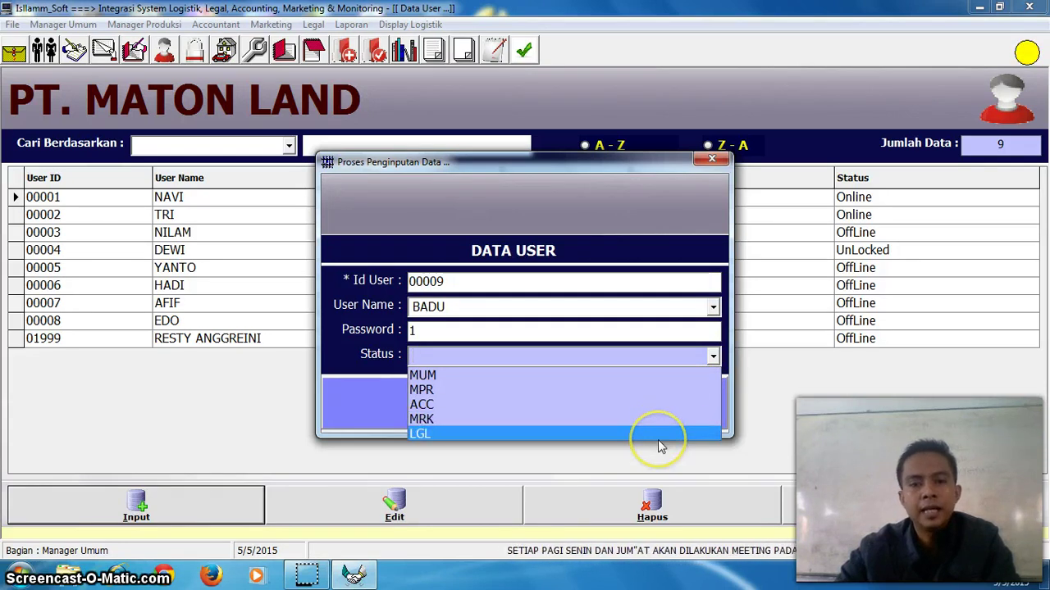
left_click(658, 392)
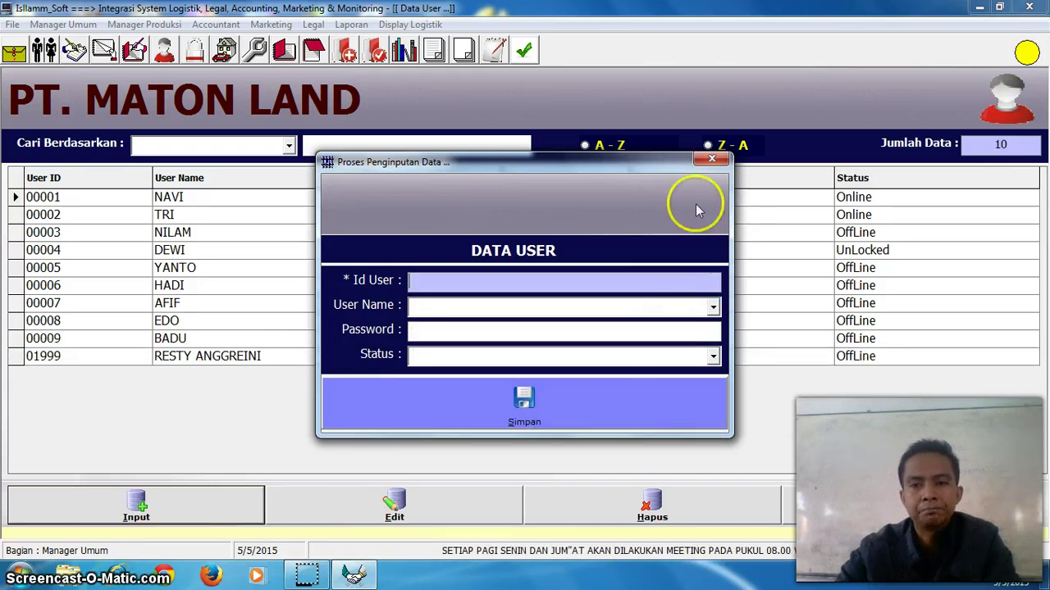
left_click(712, 158)
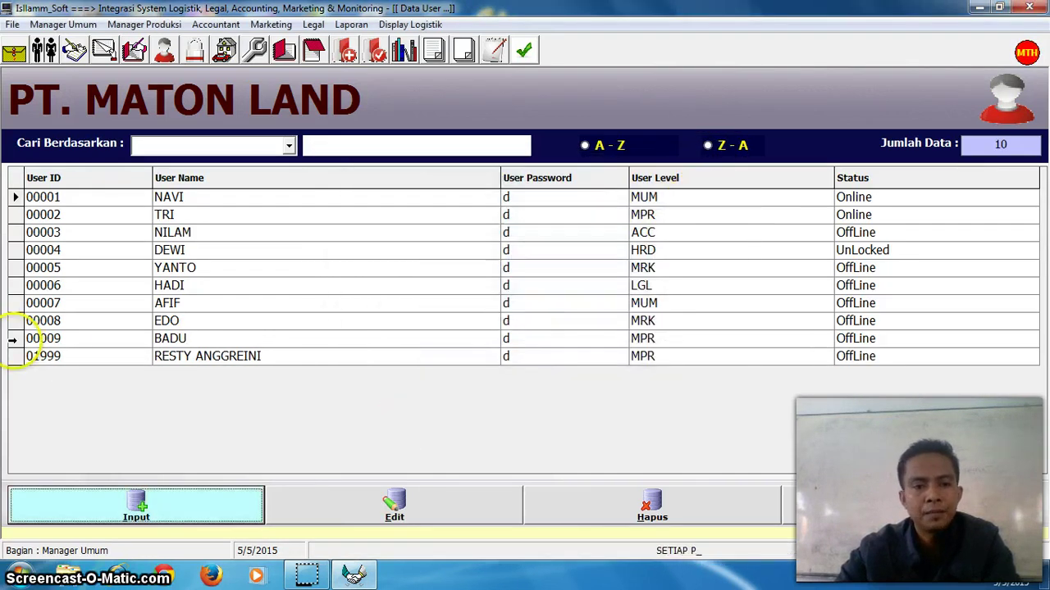
Examine the new user's record and the HRD-level user's status in the user list.
left_click(13, 339)
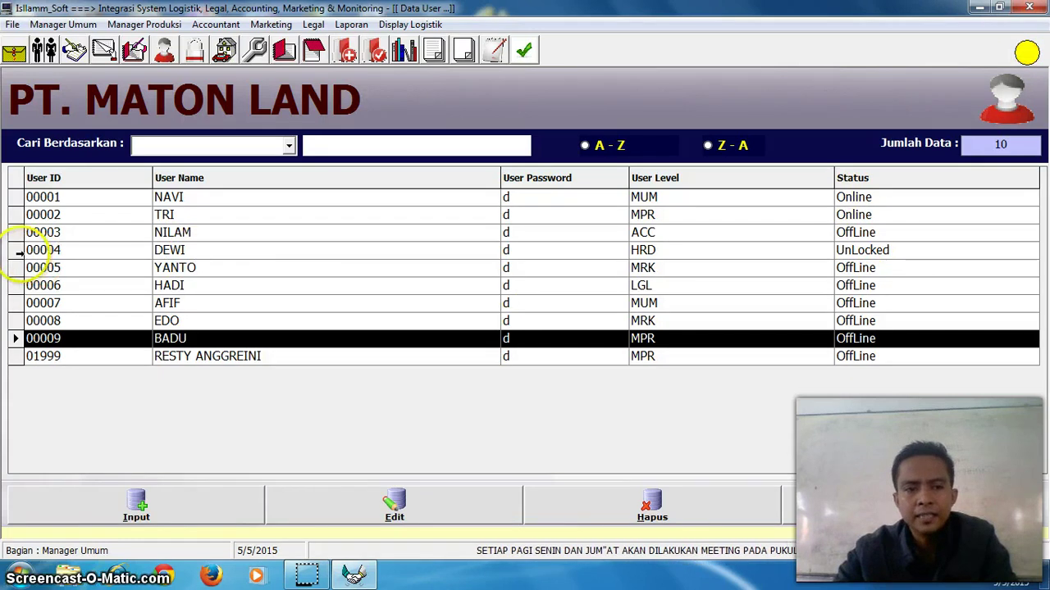
left_click(18, 251)
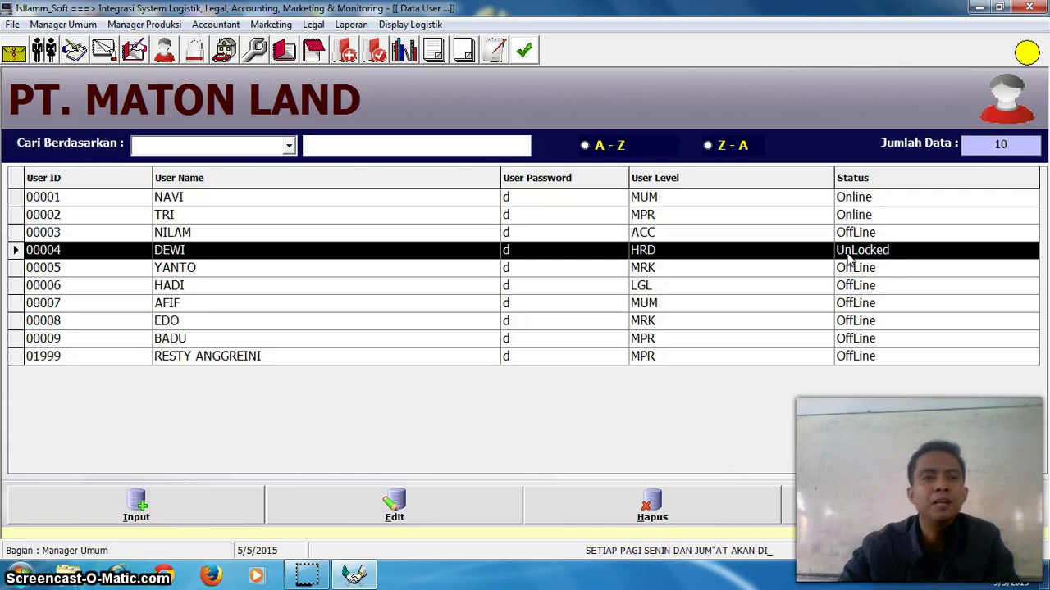
Lock the system for the users and close the user data list.
left_click(44, 25)
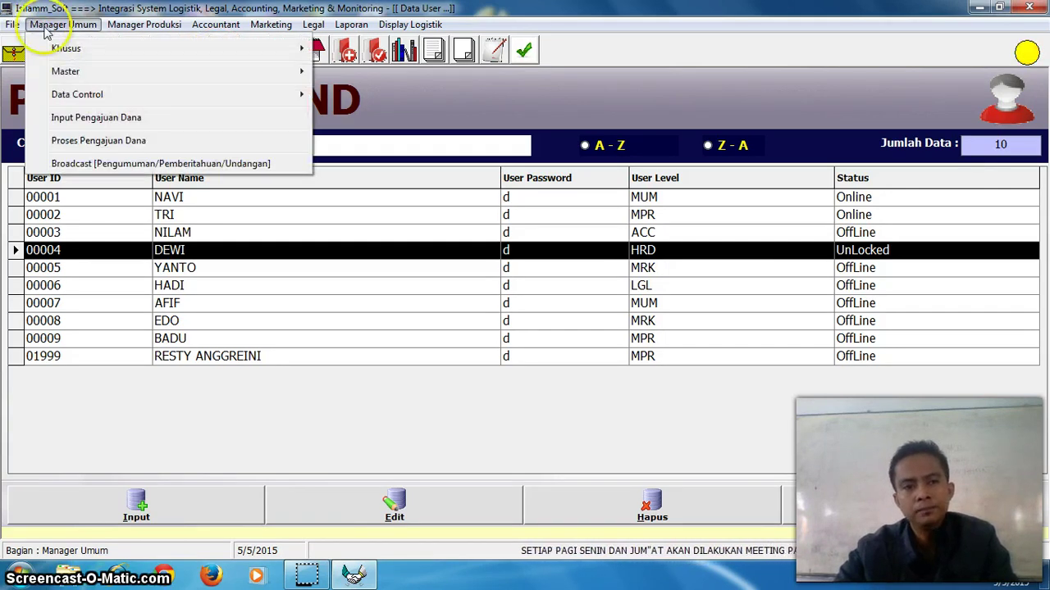
mouse_move(65, 56)
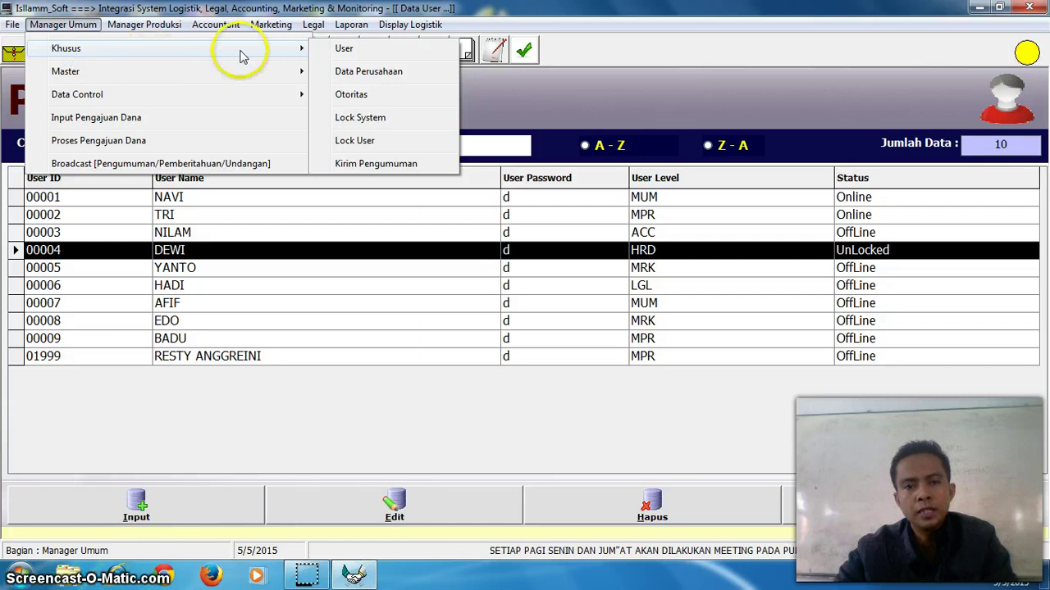
left_click(378, 120)
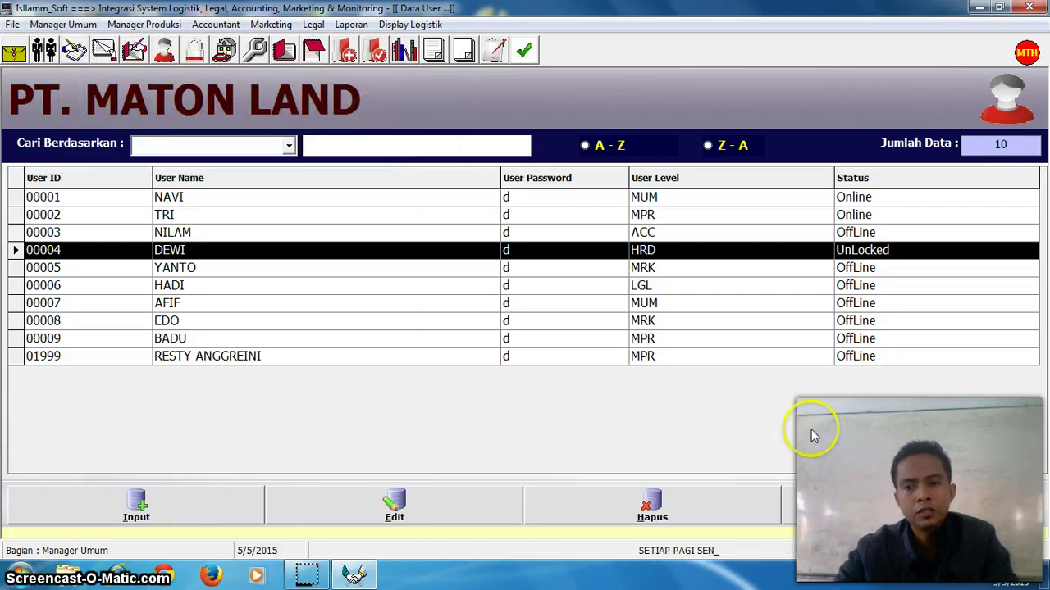
left_click(864, 492)
Unlock the system for the users.
left_click(63, 24)
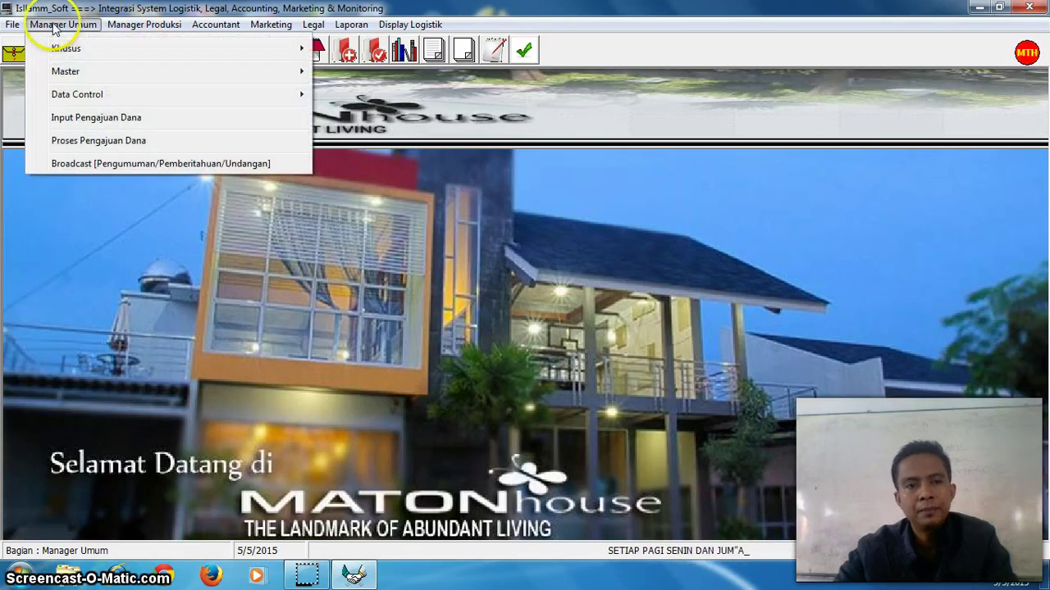
mouse_move(64, 54)
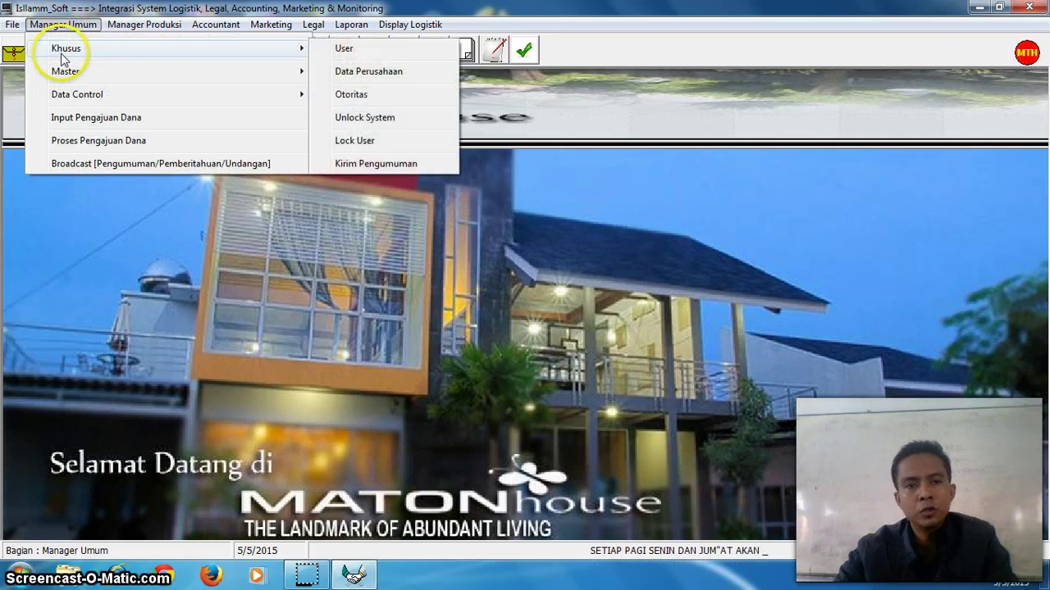
left_click(365, 119)
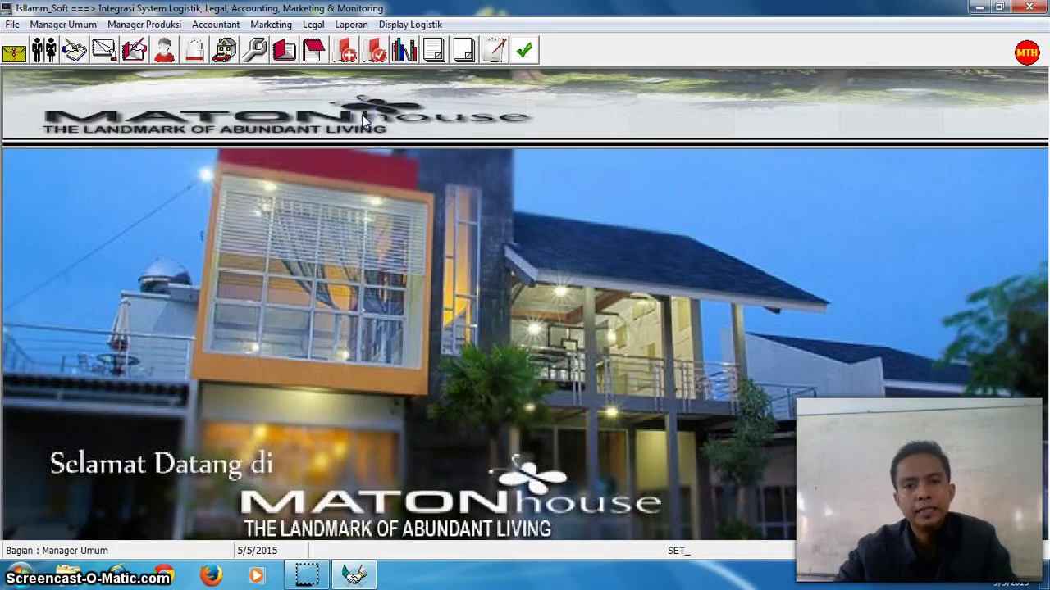
Lock the system again.
left_click(64, 24)
mouse_move(72, 54)
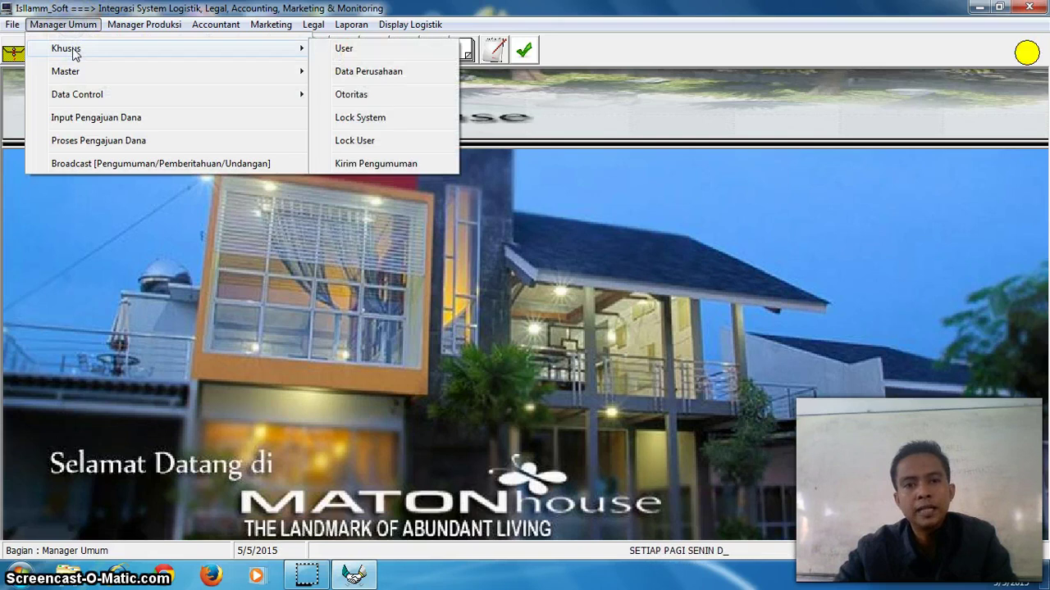
left_click(361, 117)
Open the individual user lock list, select the HRD-level user's record, and close the list without changing the lock status.
left_click(73, 26)
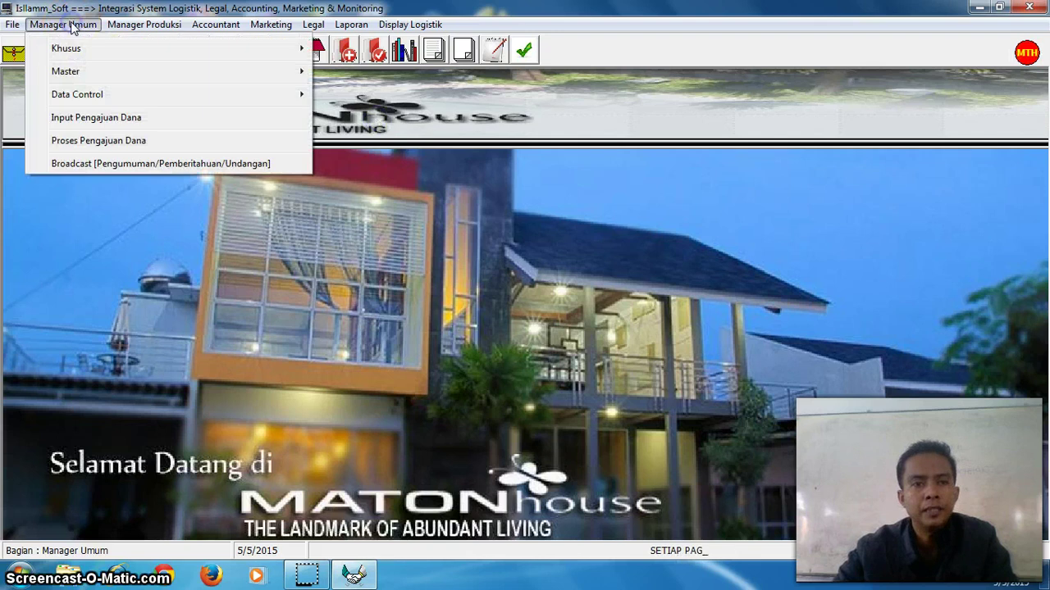
mouse_move(106, 49)
left_click(385, 144)
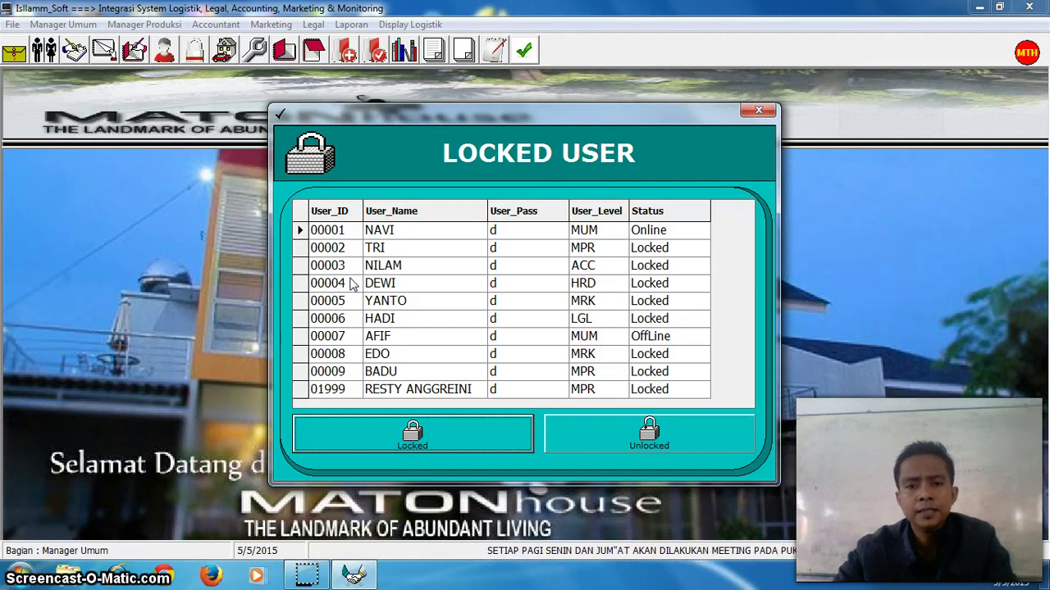
left_click(346, 301)
left_click(303, 283)
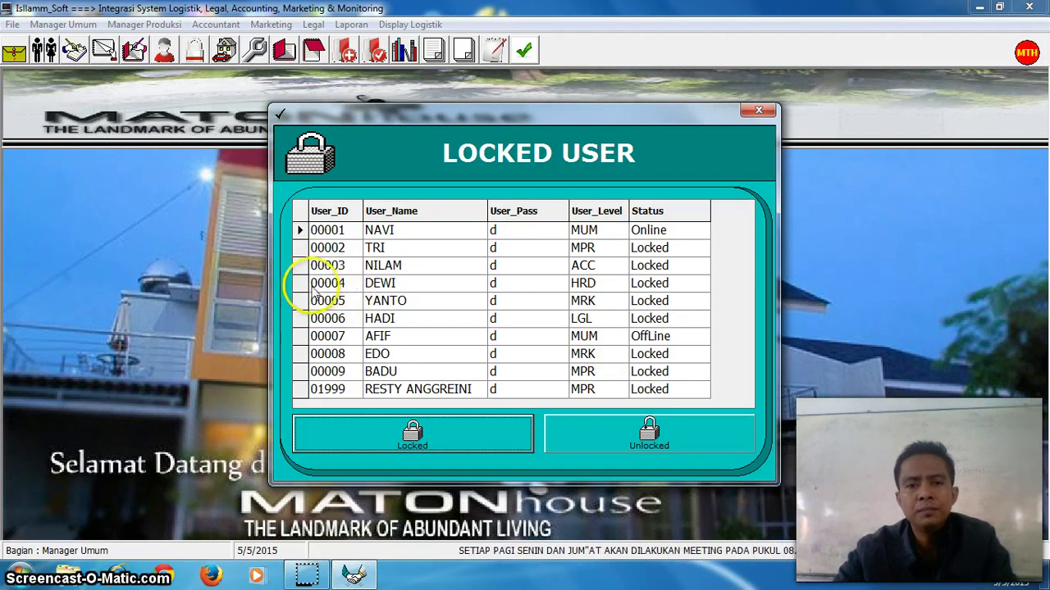
left_click(303, 283)
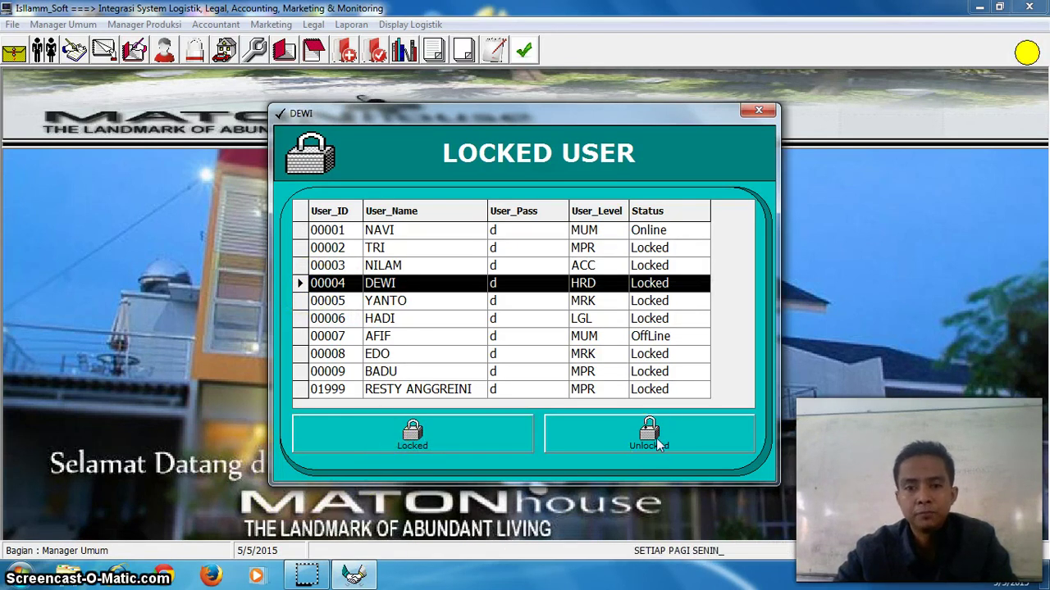
left_click(663, 399)
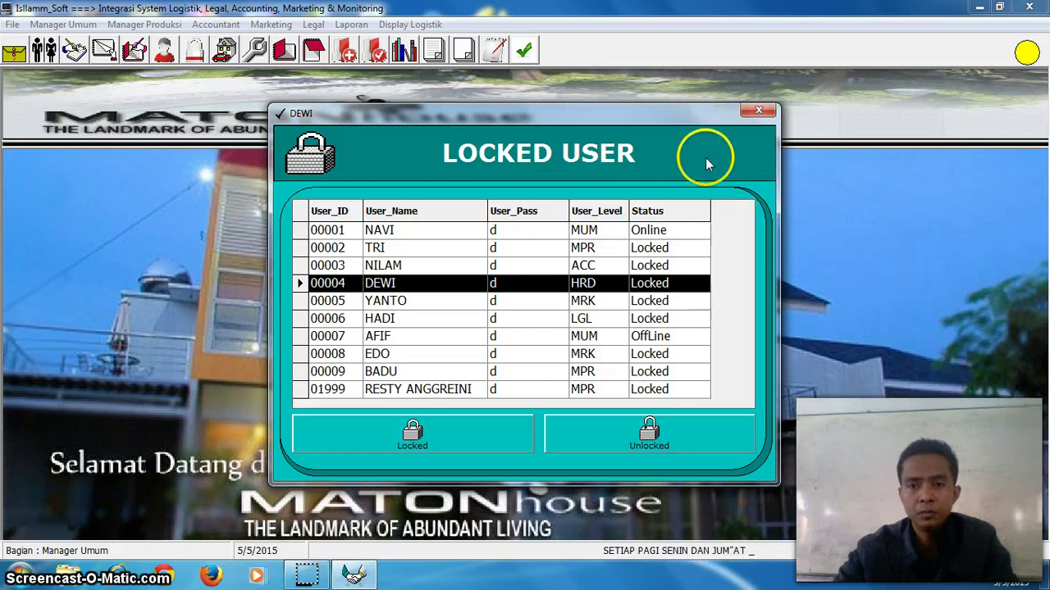
left_click_drag(468, 116, 474, 105)
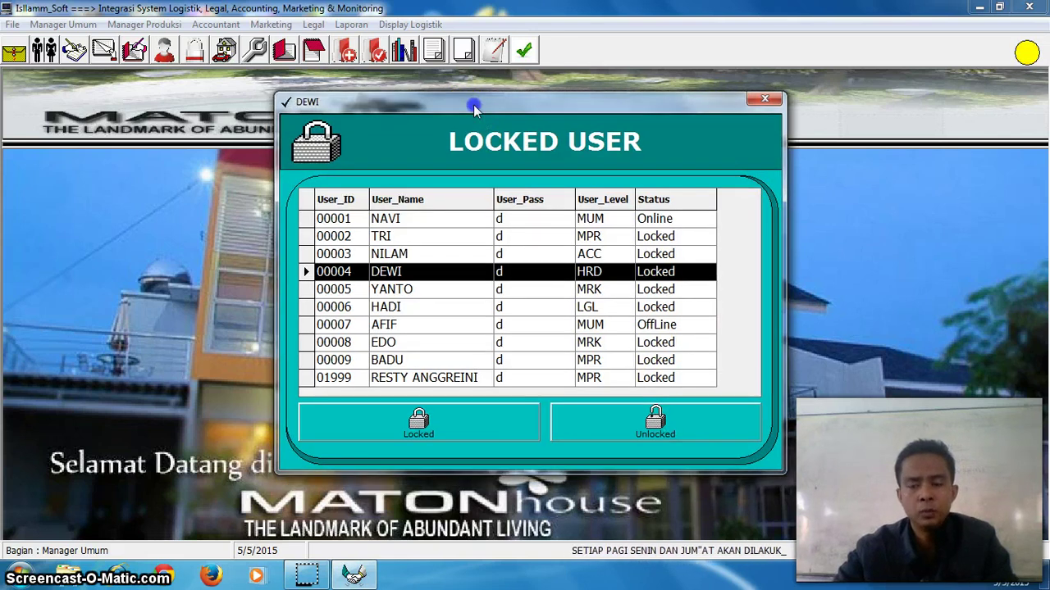
left_click(764, 98)
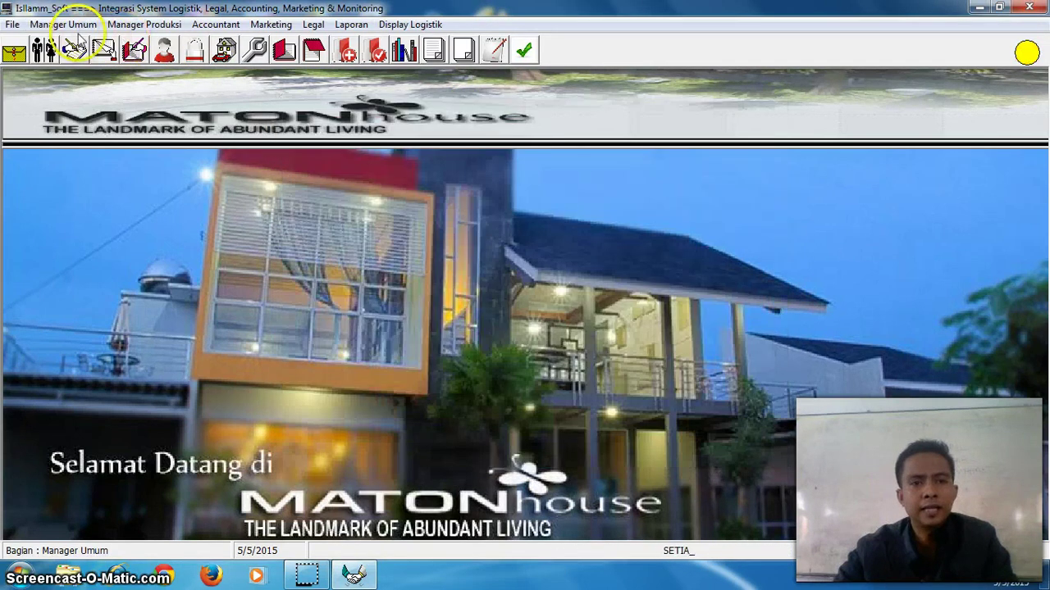
Try setting the Data Material access authority to 1 in the Otoritas form, and close the form without saving.
left_click(72, 25)
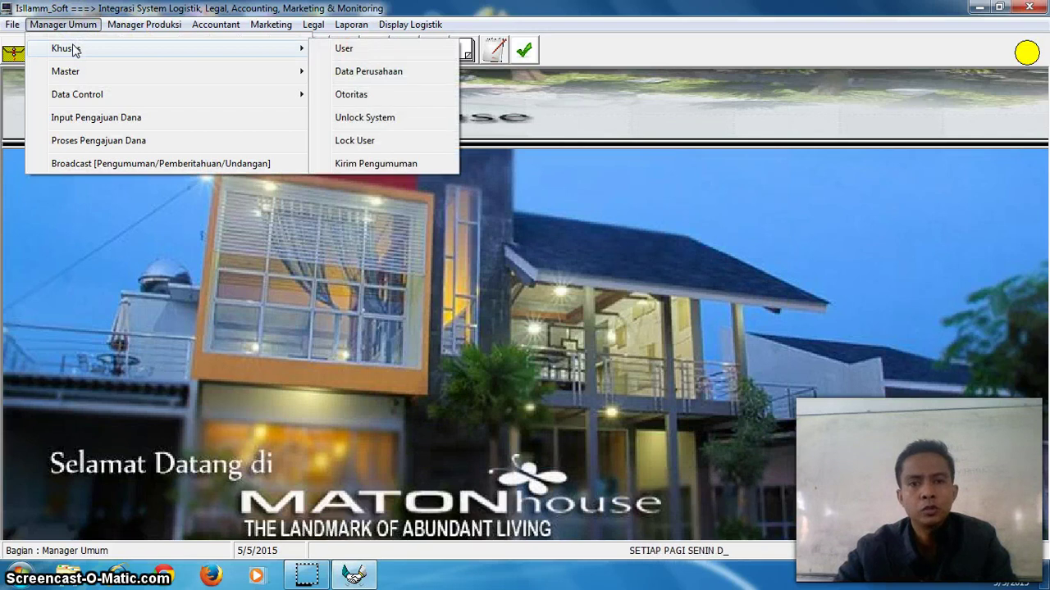
left_click(390, 97)
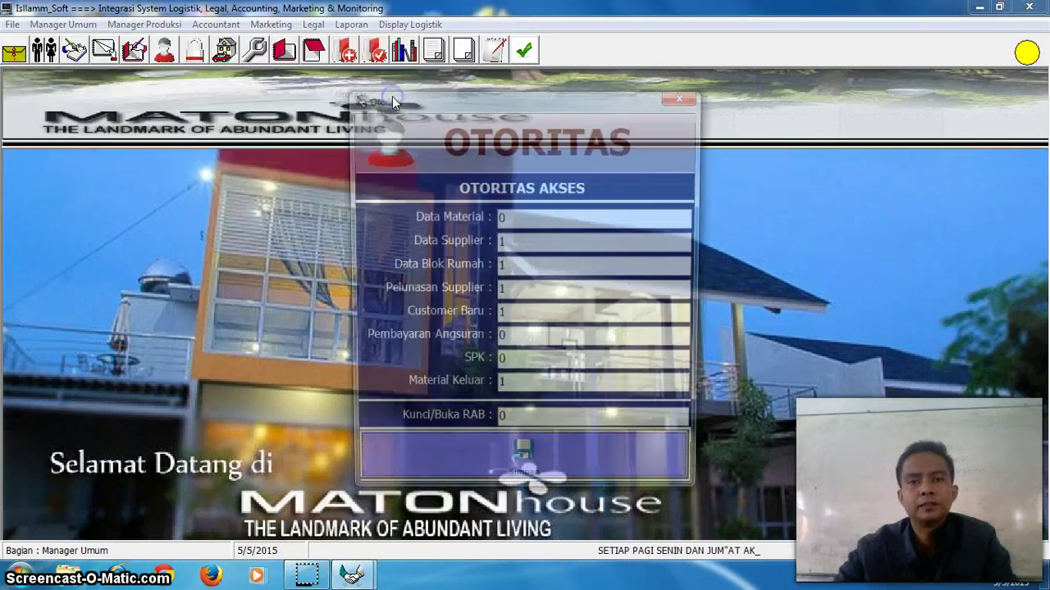
left_click_drag(501, 102, 522, 102)
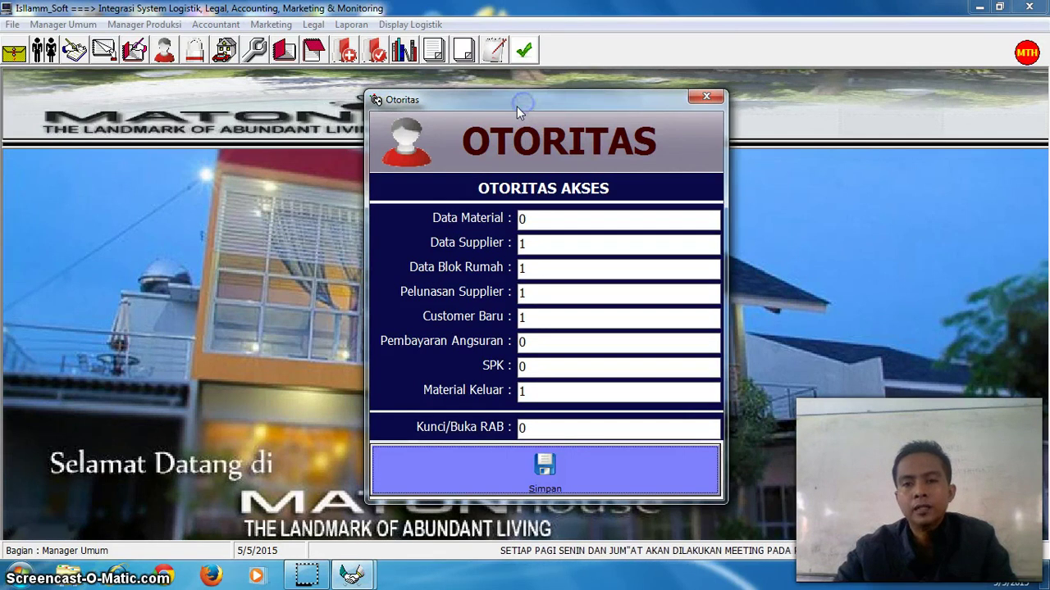
left_click_drag(540, 221, 522, 218)
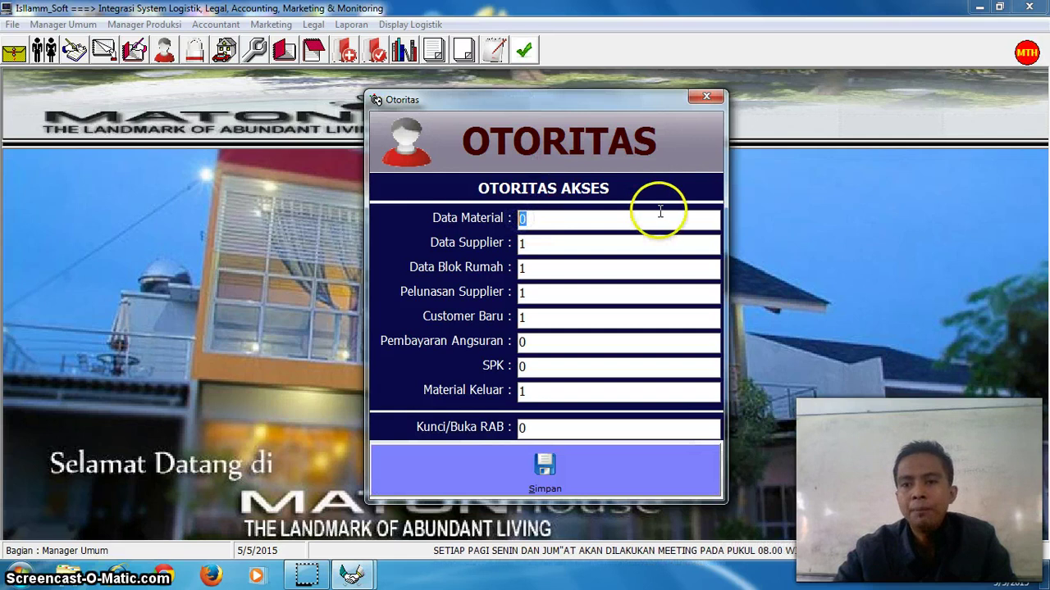
left_click_drag(539, 219, 518, 218)
type("1")
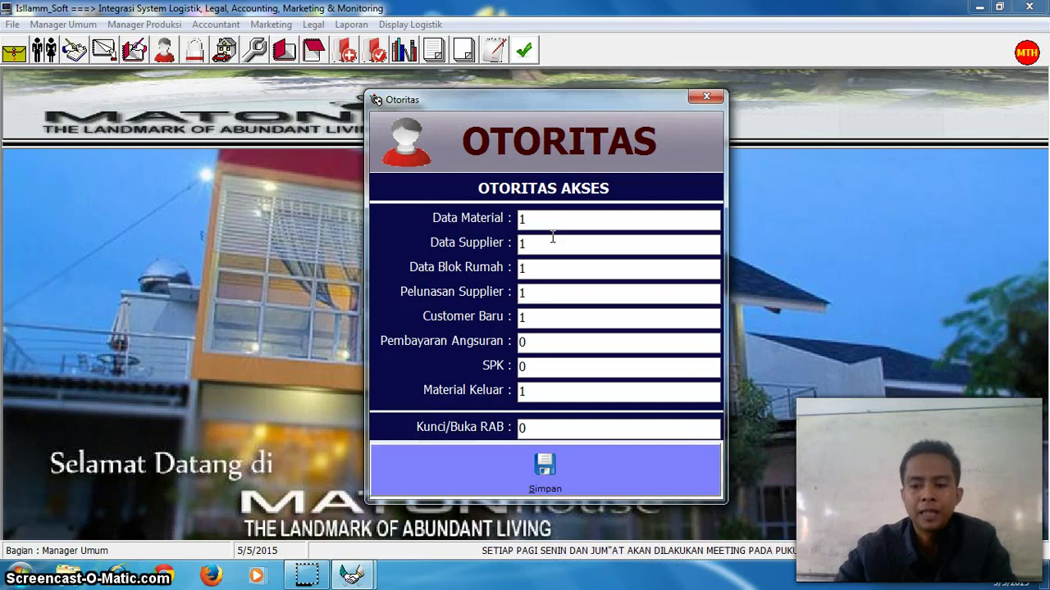
key("BackSpace")
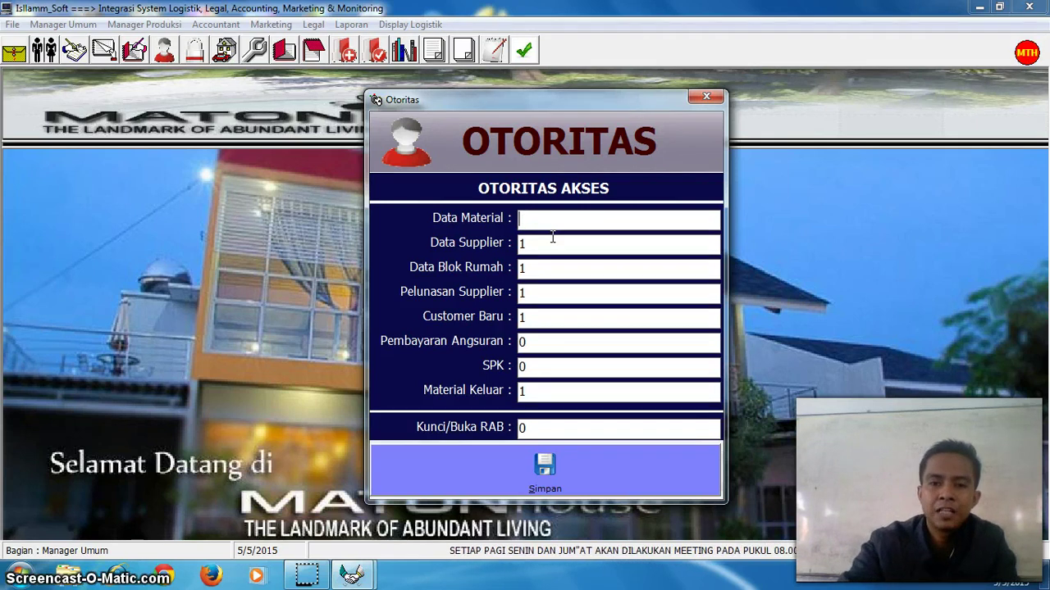
type("0")
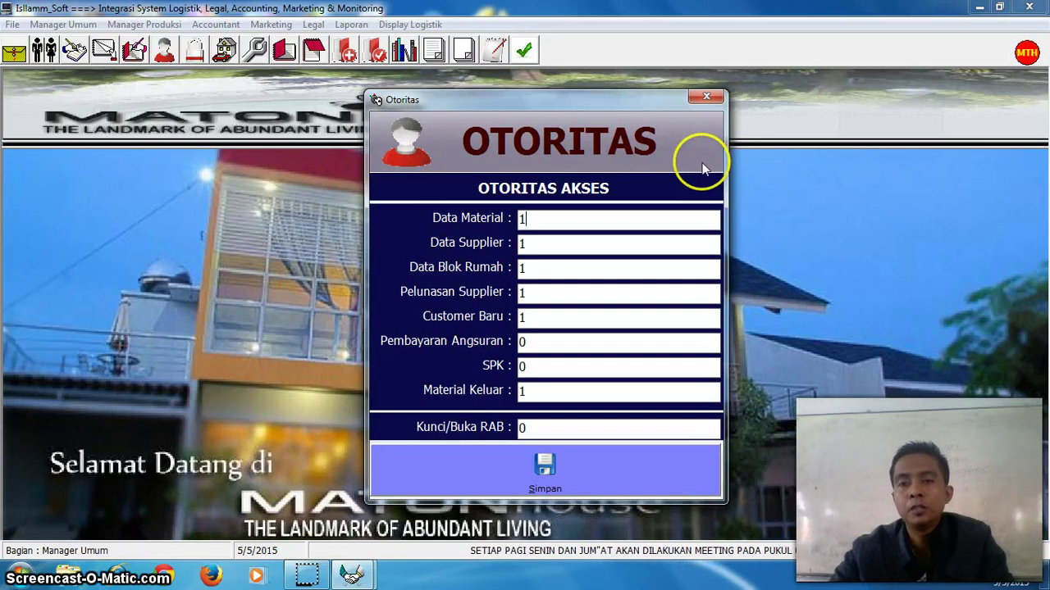
left_click(707, 98)
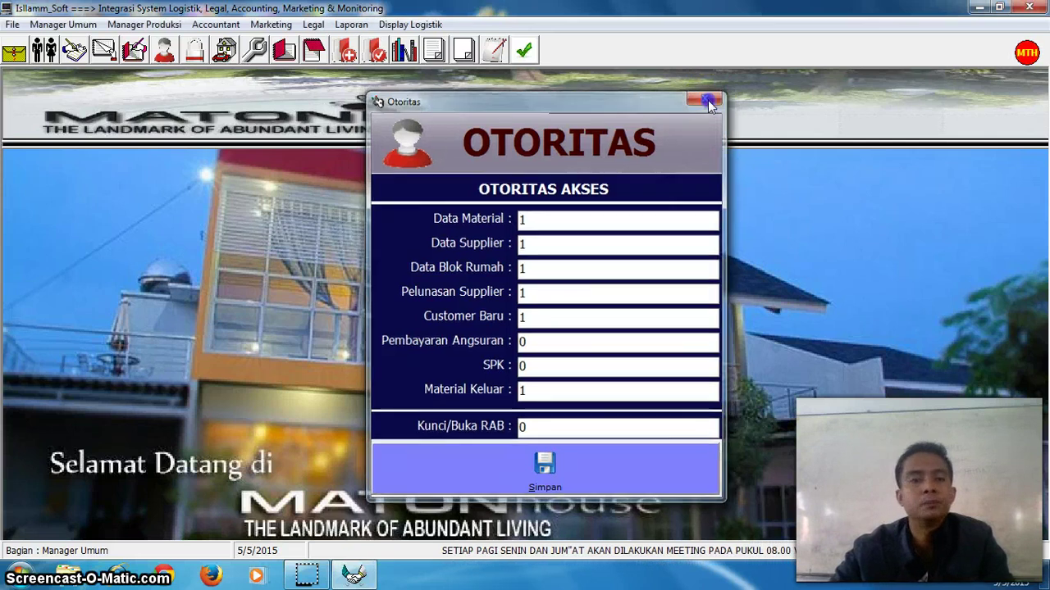
View the announcement form for sending information to users and close it without entering any text.
left_click(78, 27)
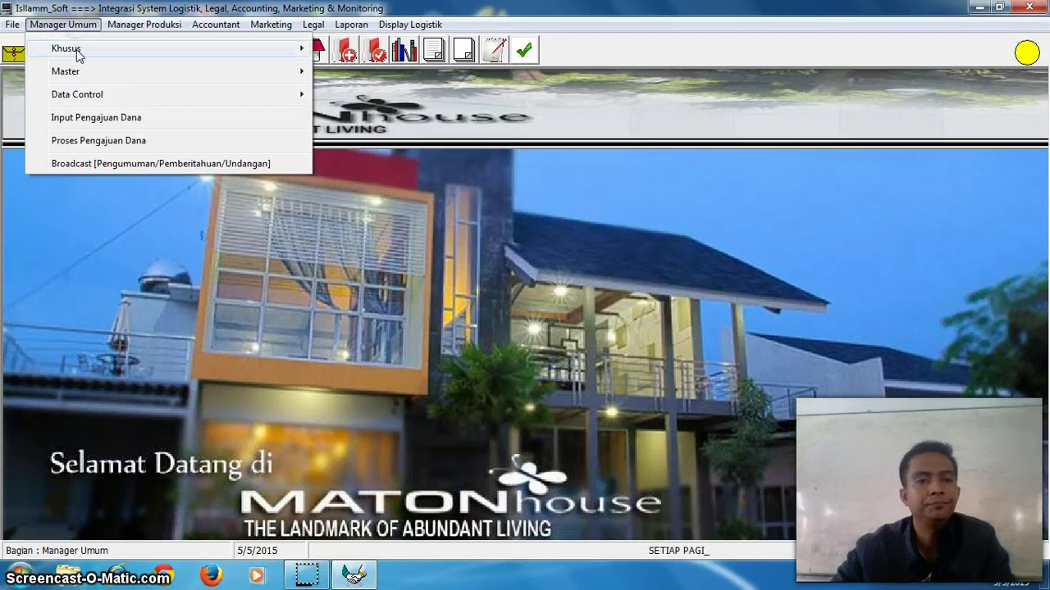
mouse_move(78, 51)
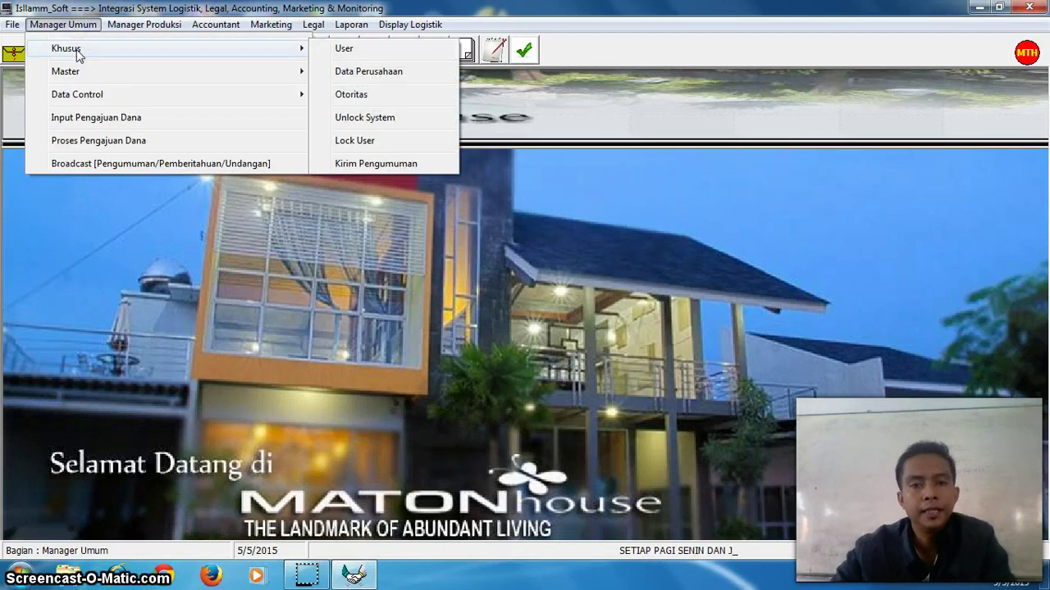
left_click(373, 163)
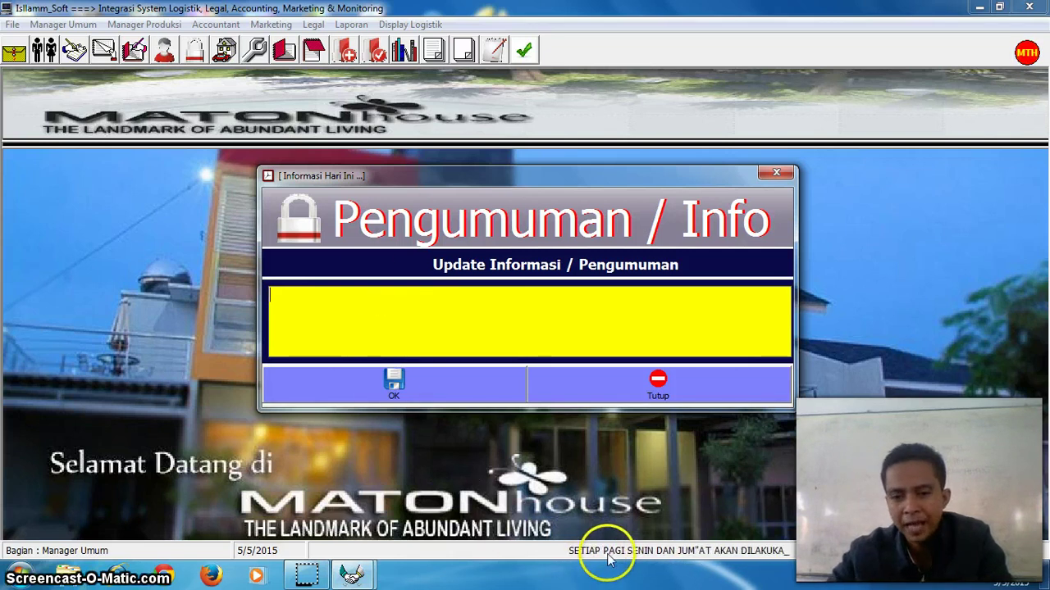
left_click(309, 298)
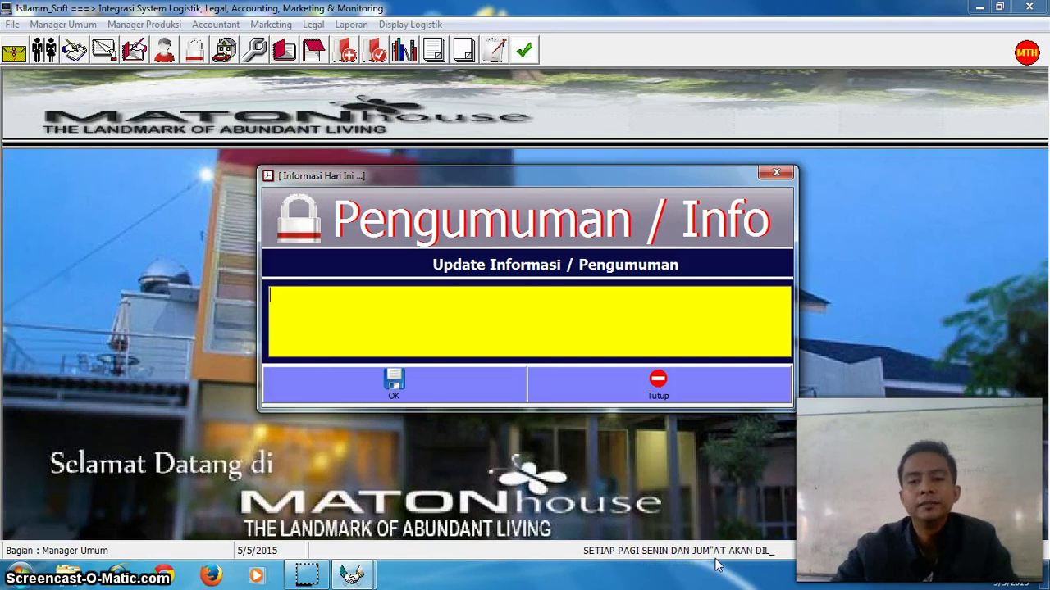
left_click(776, 173)
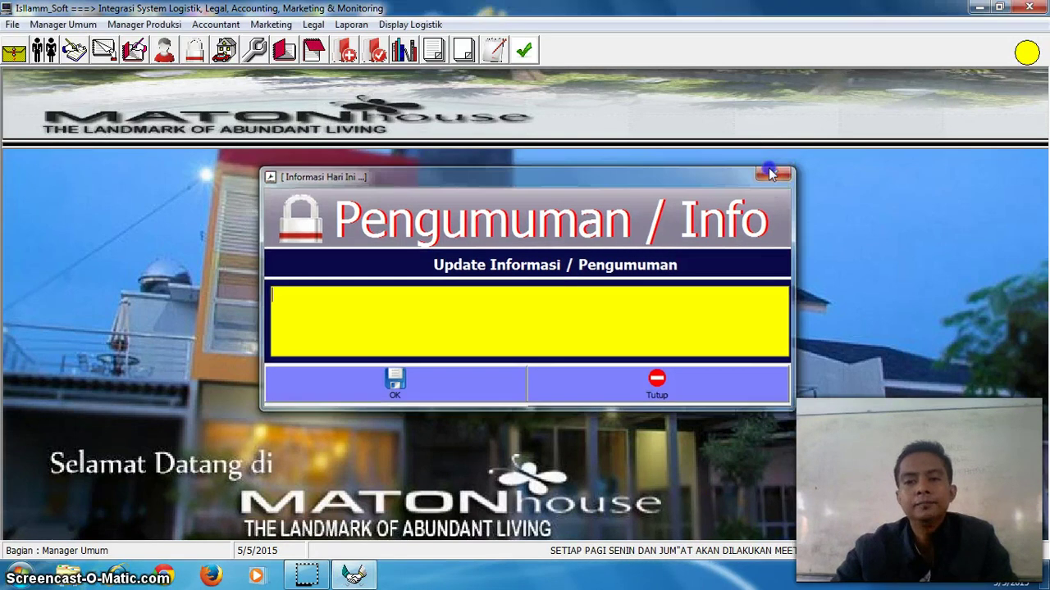
Examine the SEMEN records in the data control list of edited or deleted stock materials.
left_click(63, 24)
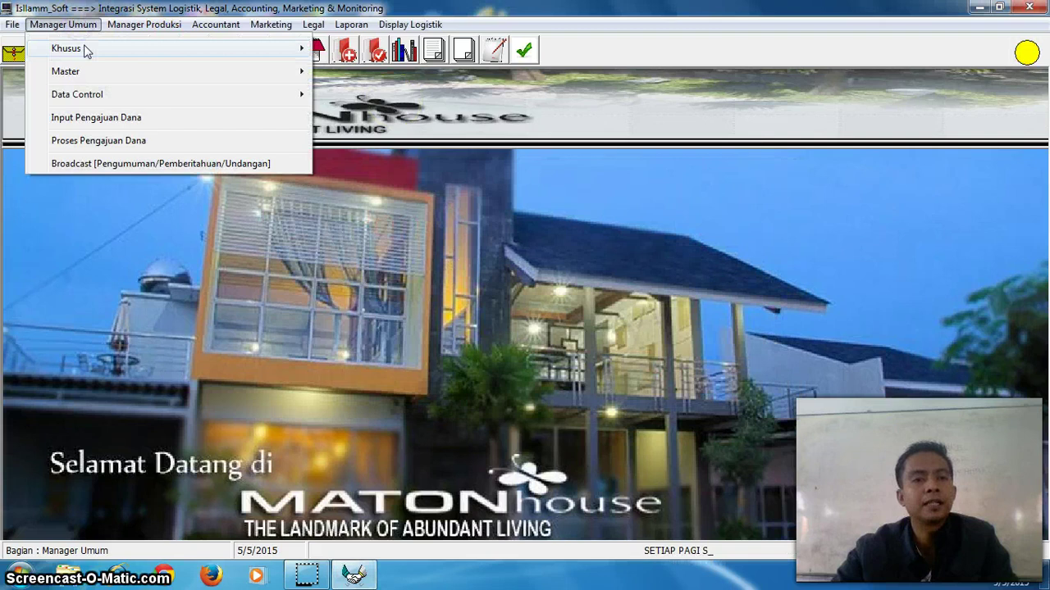
mouse_move(86, 49)
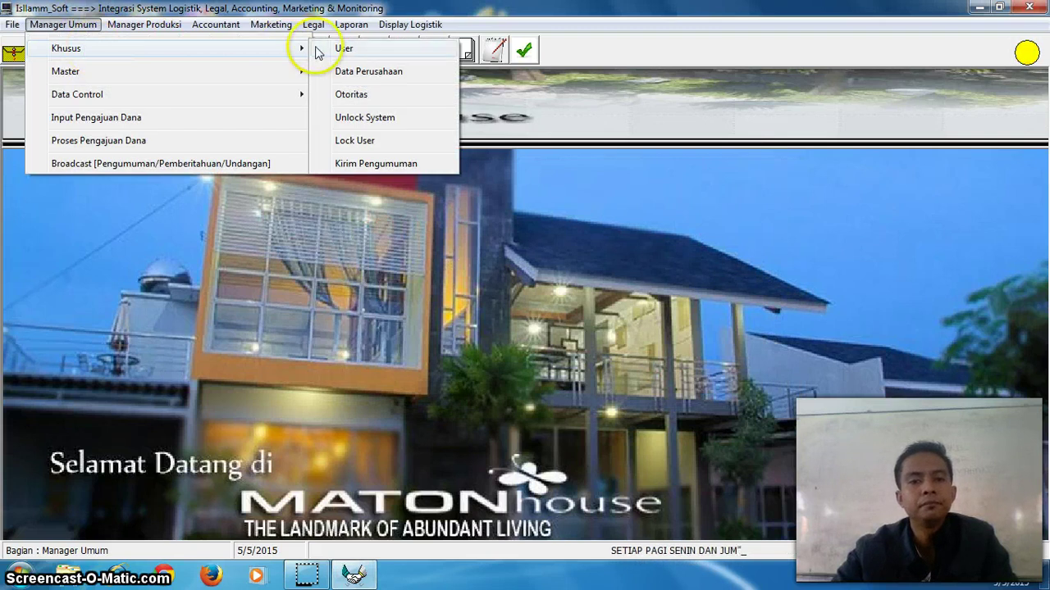
mouse_move(194, 71)
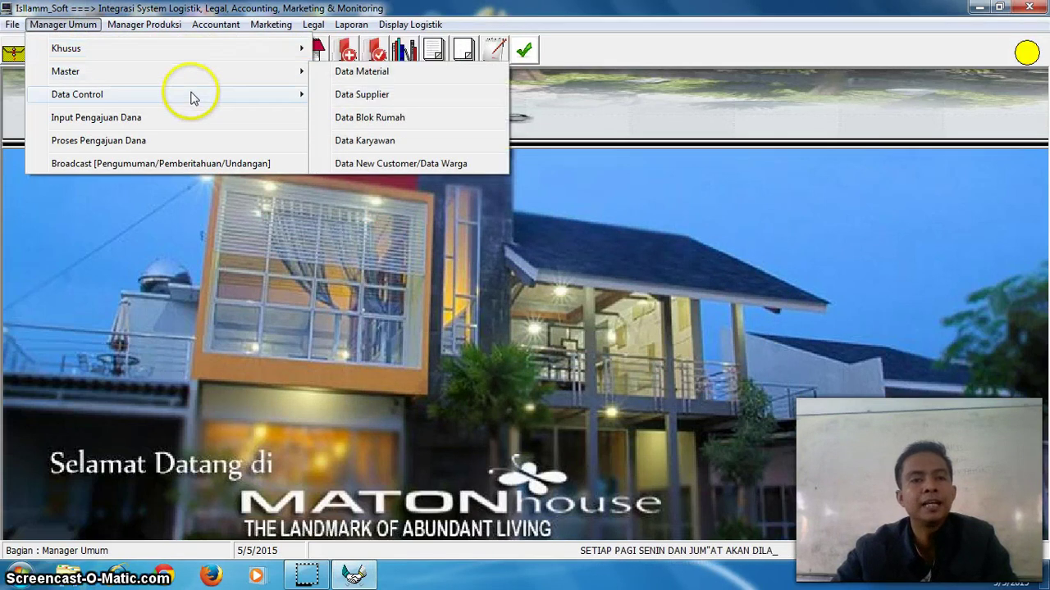
mouse_move(191, 97)
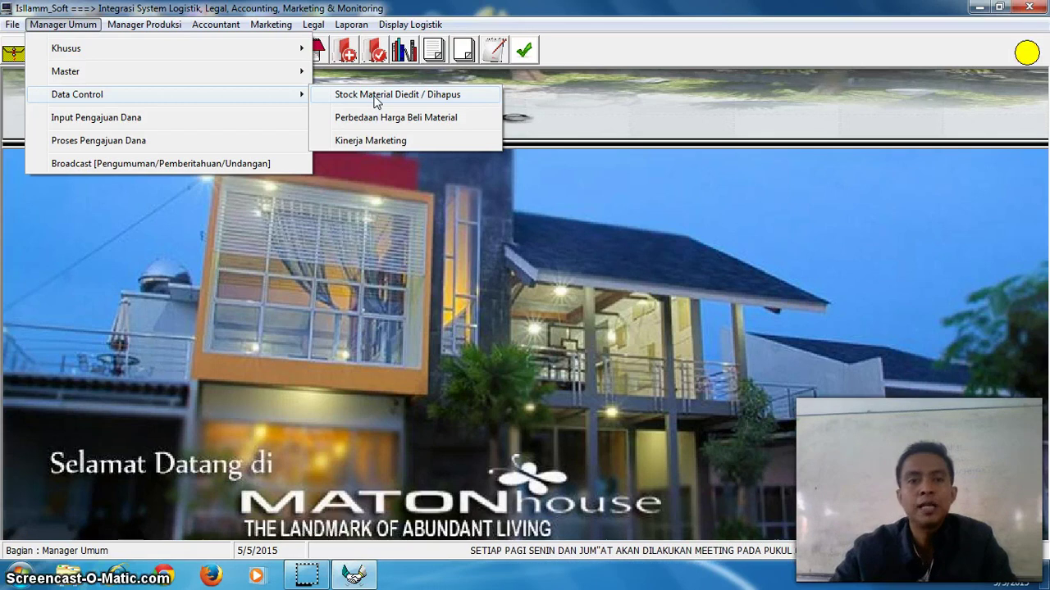
left_click(375, 96)
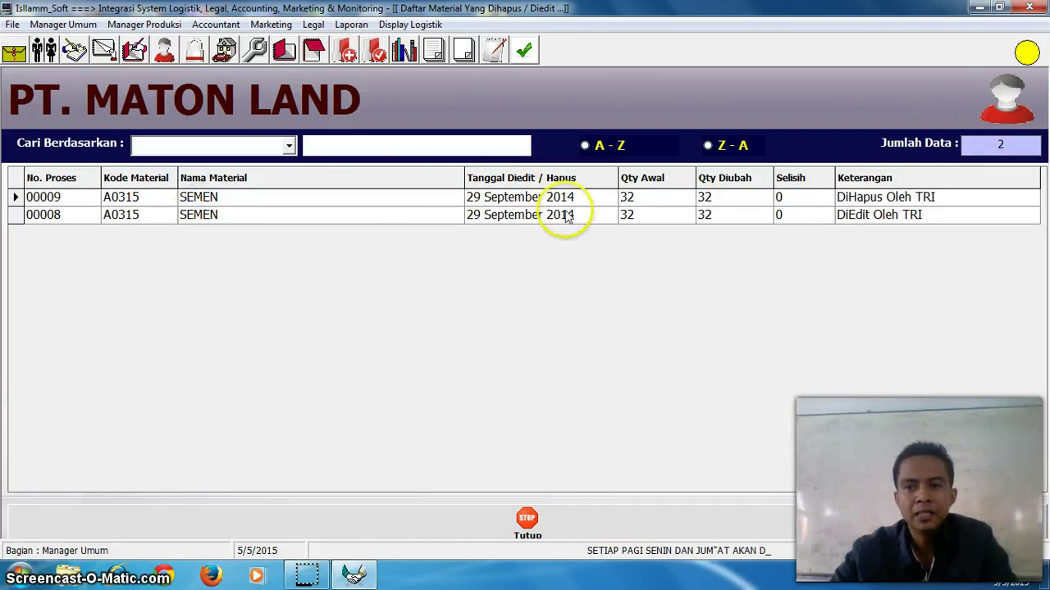
left_click(893, 219)
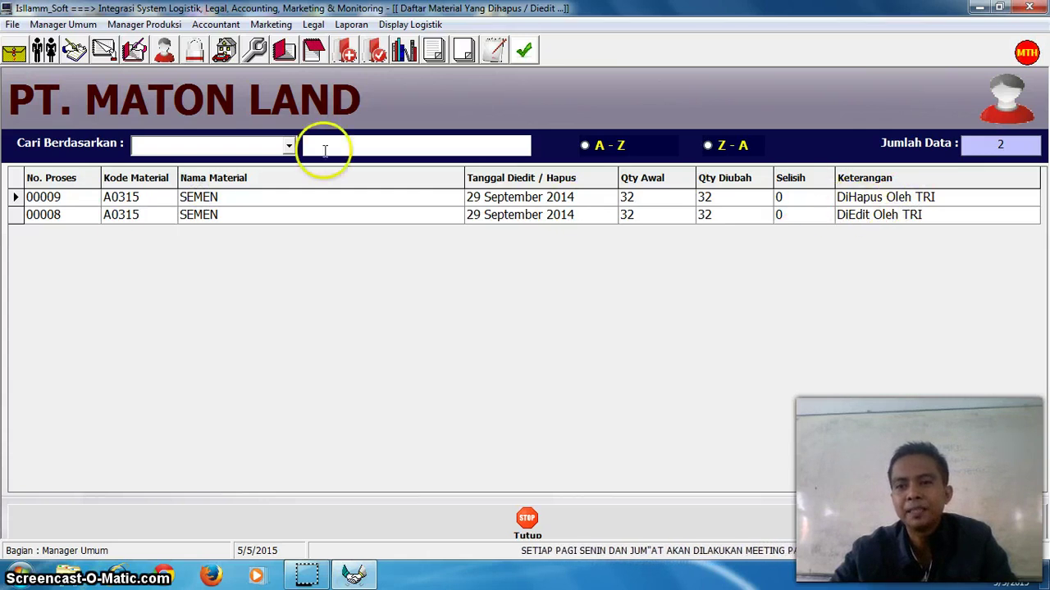
left_click(13, 197)
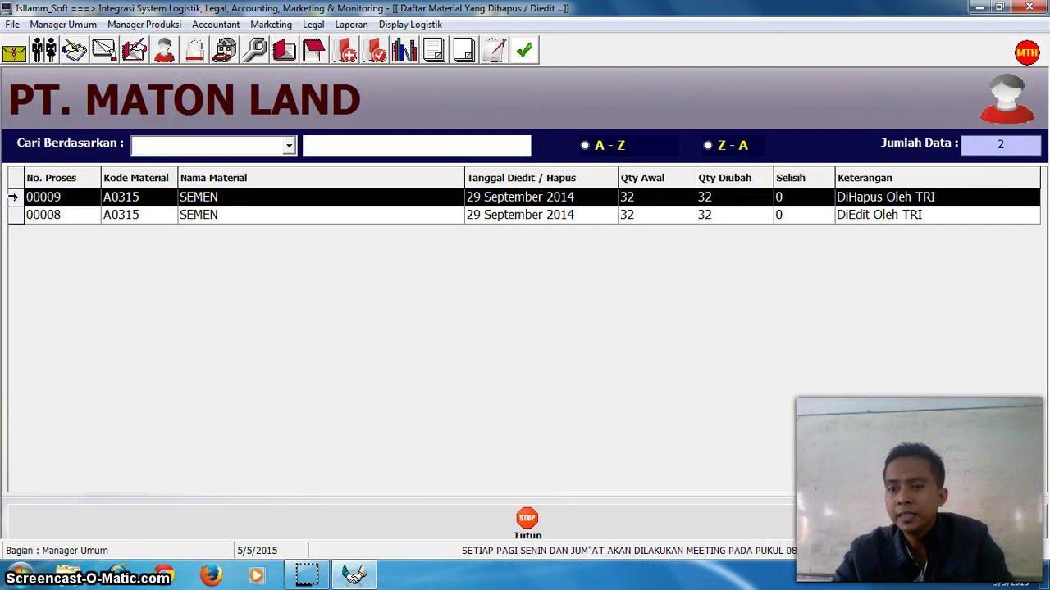
key("Down")
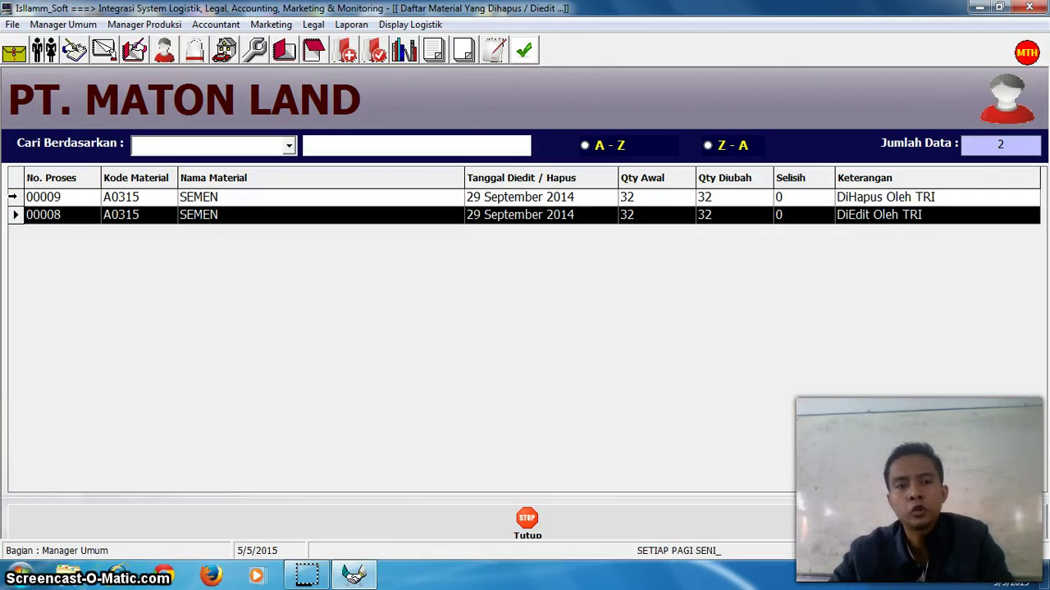
left_click(13, 197)
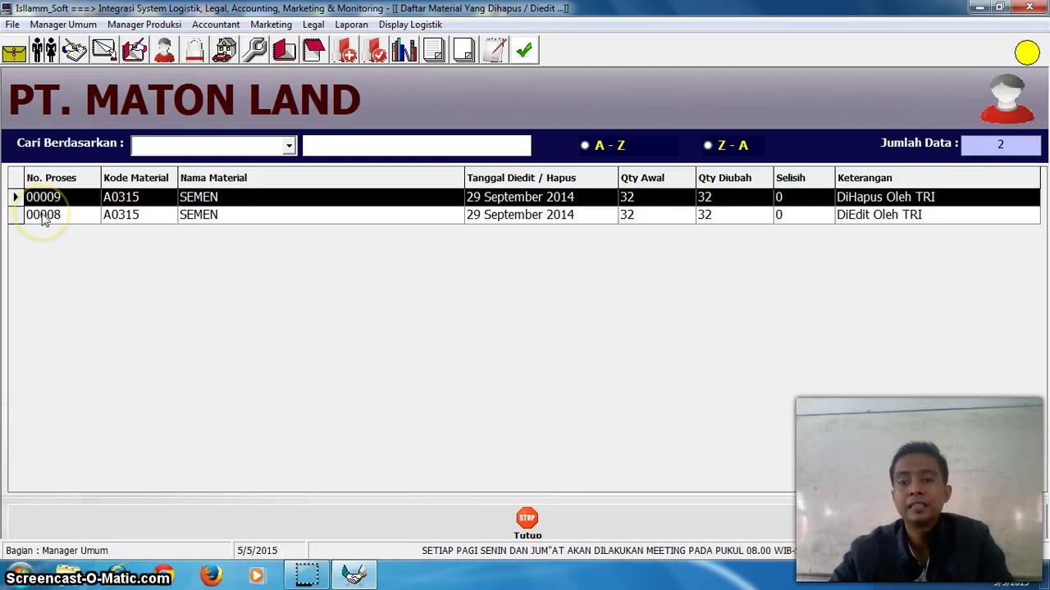
View the data control list of material purchase price differences, dismissing the Internet Download Manager warning.
left_click(59, 26)
mouse_move(64, 94)
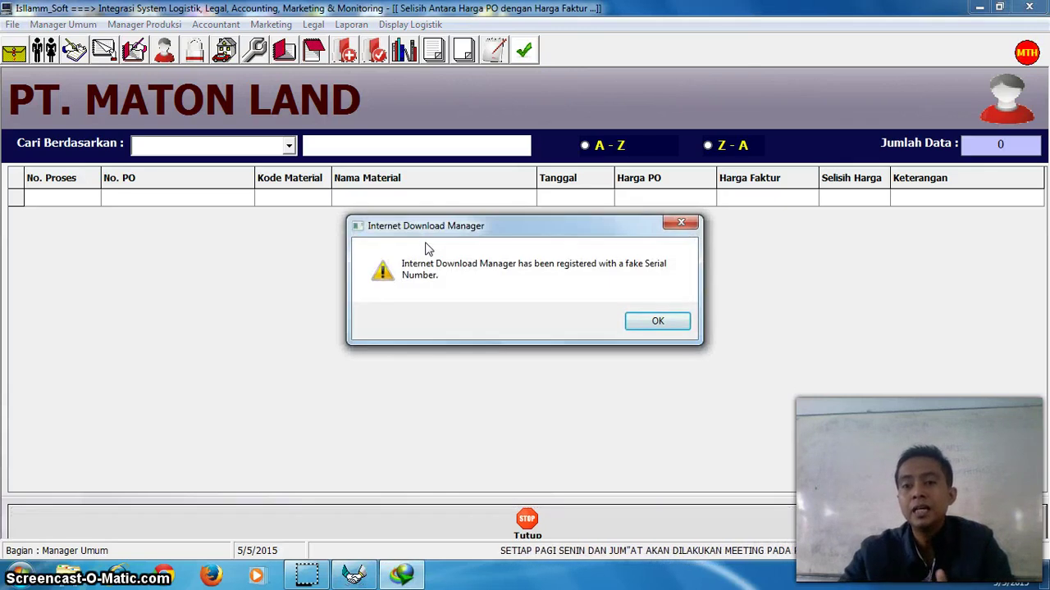
left_click(476, 256)
left_click(681, 222)
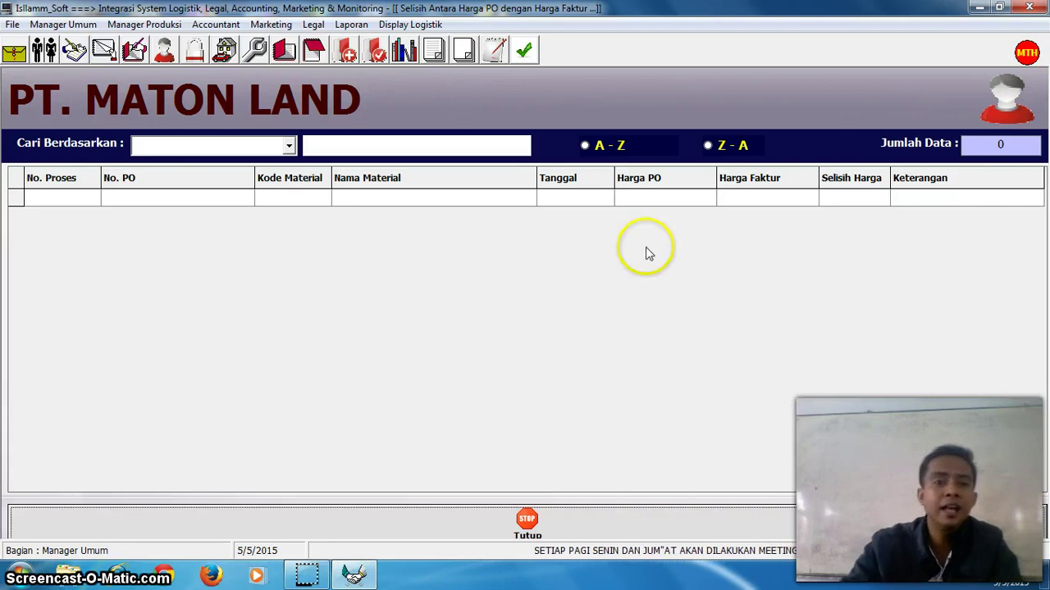
left_click(378, 202)
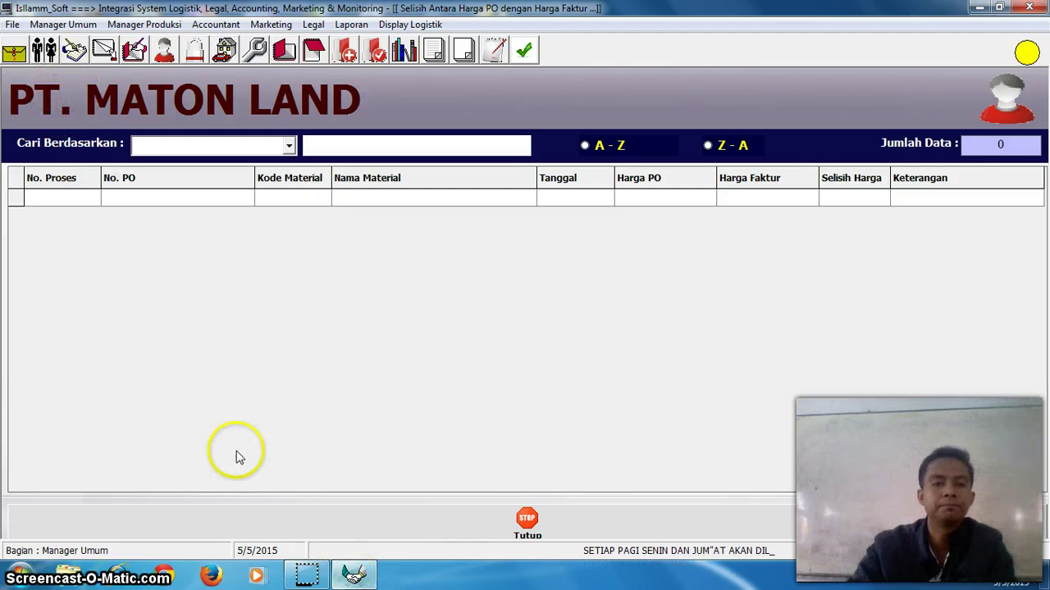
left_click(68, 25)
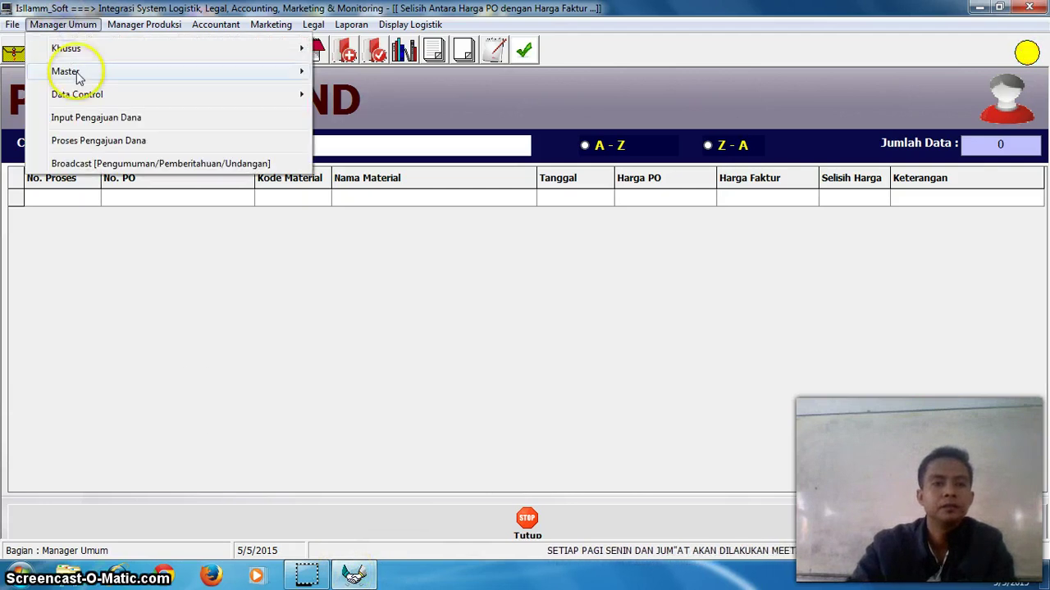
mouse_move(86, 95)
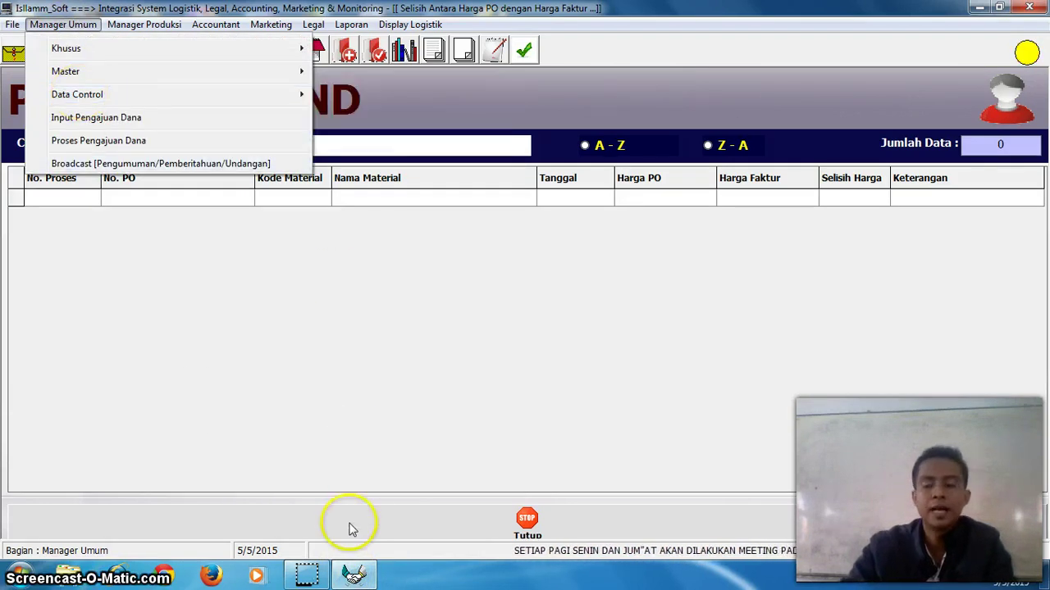